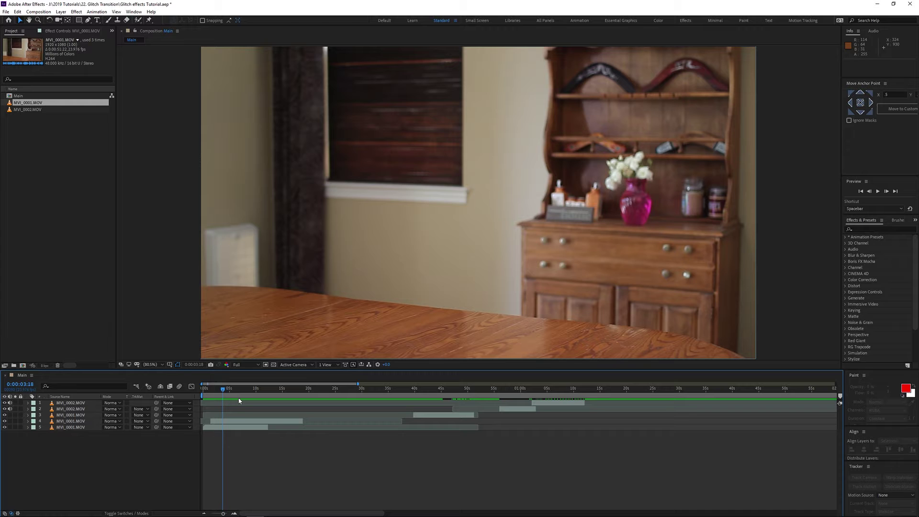
# - Scrub the Main timeline to find the vase and review frames up to the one-minute mark
pyautogui.click(220, 427)
pyautogui.moveTo(219, 391); pyautogui.dragTo(206, 390)
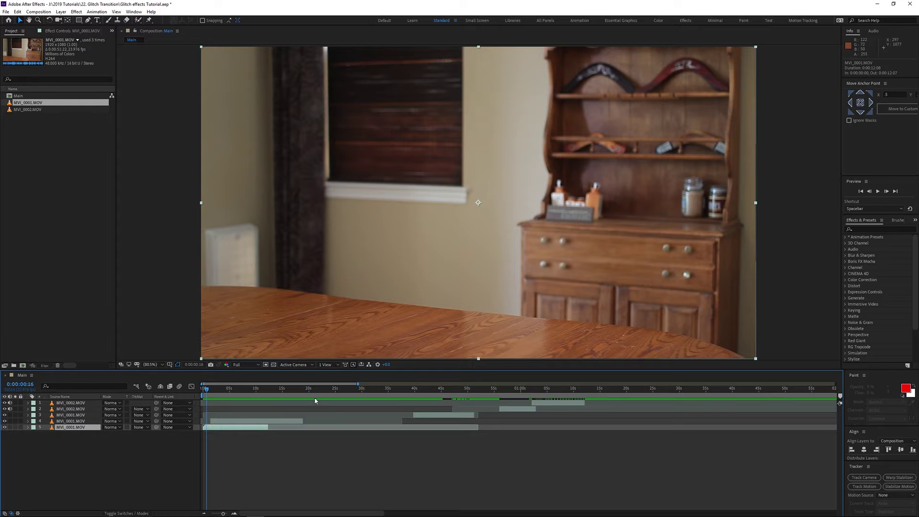
pyautogui.moveTo(206, 399); pyautogui.dragTo(221, 399)
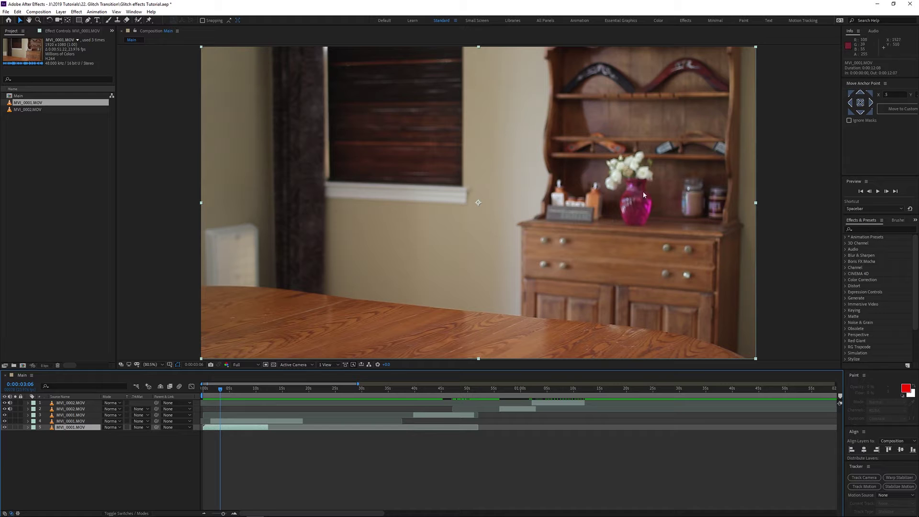
pyautogui.moveTo(220, 391); pyautogui.dragTo(437, 401)
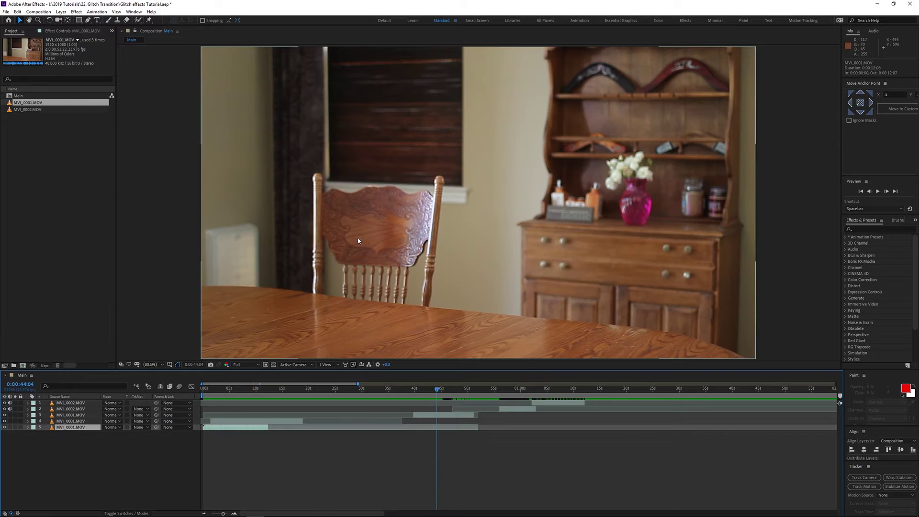
pyautogui.click(507, 390)
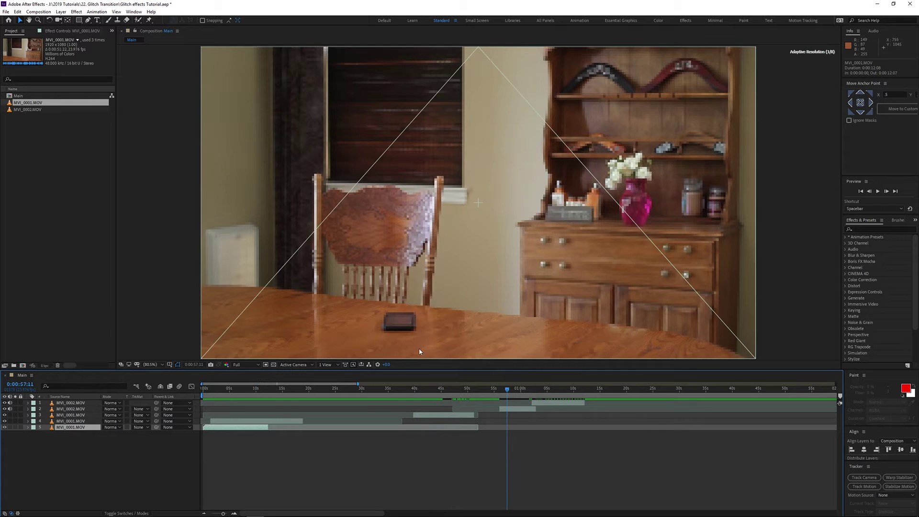
pyautogui.click(537, 389)
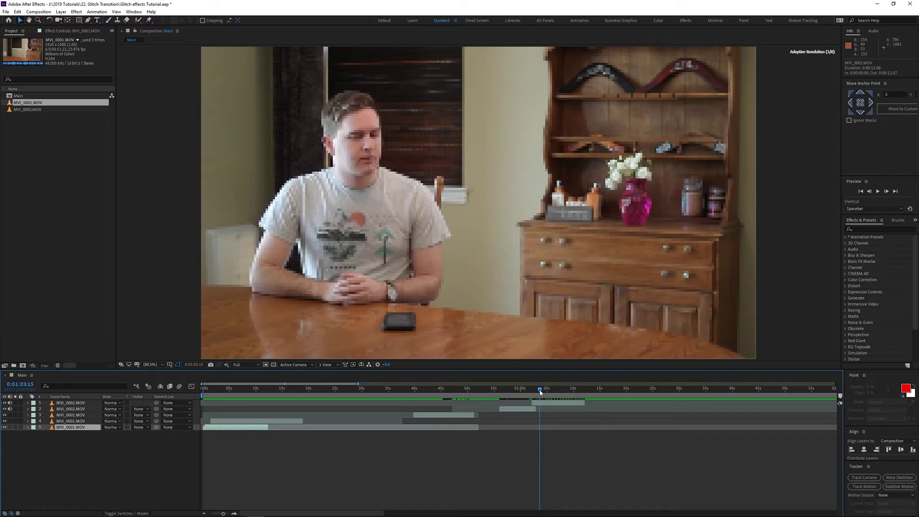
# - Return near the start and drag the layer-3 MVI_0001.MOV and MVI_0002.MOV clips earlier
pyautogui.click(259, 389)
pyautogui.moveTo(237, 394); pyautogui.dragTo(232, 426)
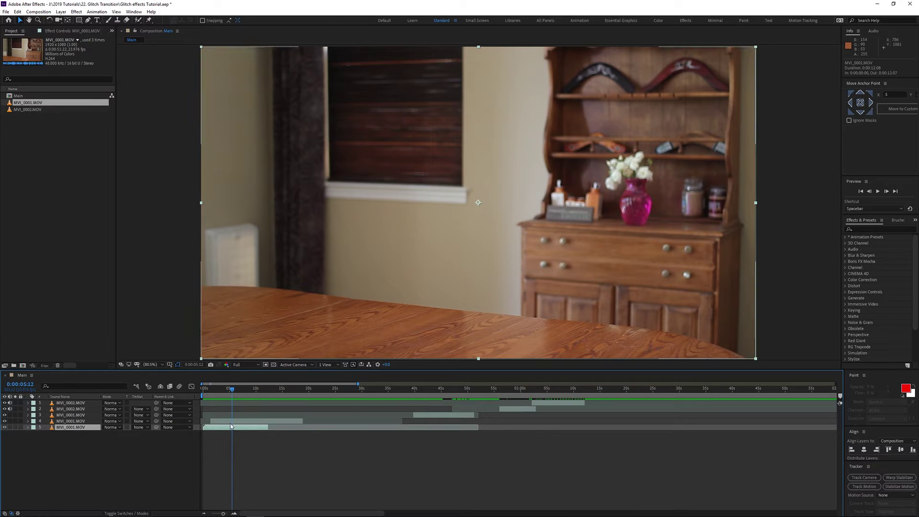
pyautogui.click(209, 391)
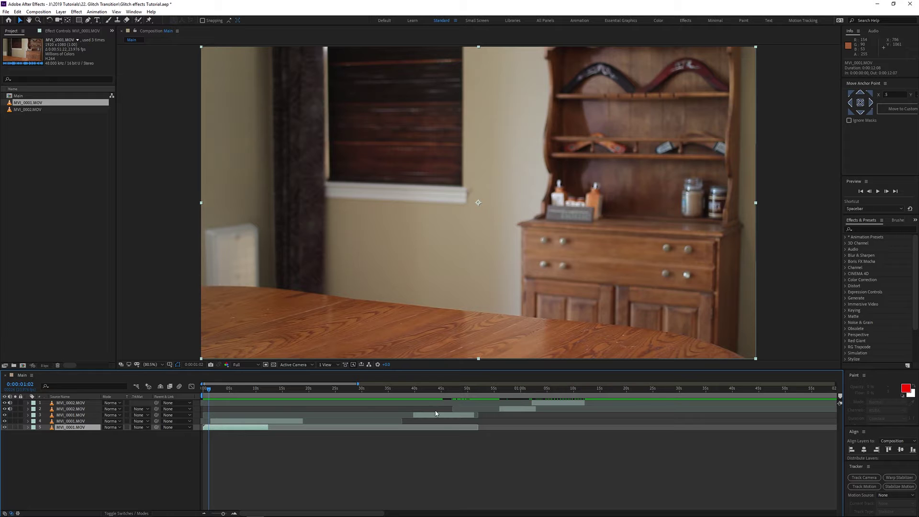
pyautogui.moveTo(441, 419); pyautogui.dragTo(254, 416)
pyautogui.moveTo(515, 413); pyautogui.dragTo(261, 410)
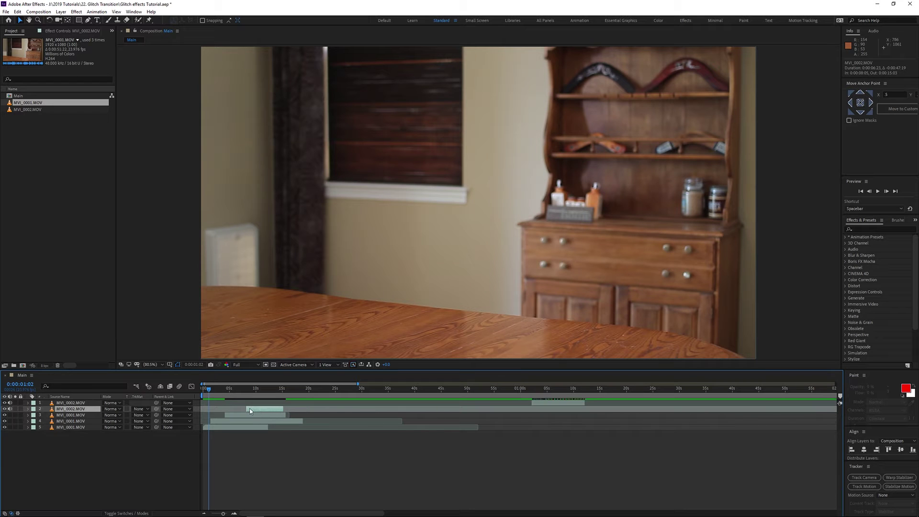
# - Preview the composition from the start, then set the current time to 0:00:08:13
pyautogui.moveTo(209, 393); pyautogui.dragTo(208, 394)
pyautogui.press('space')
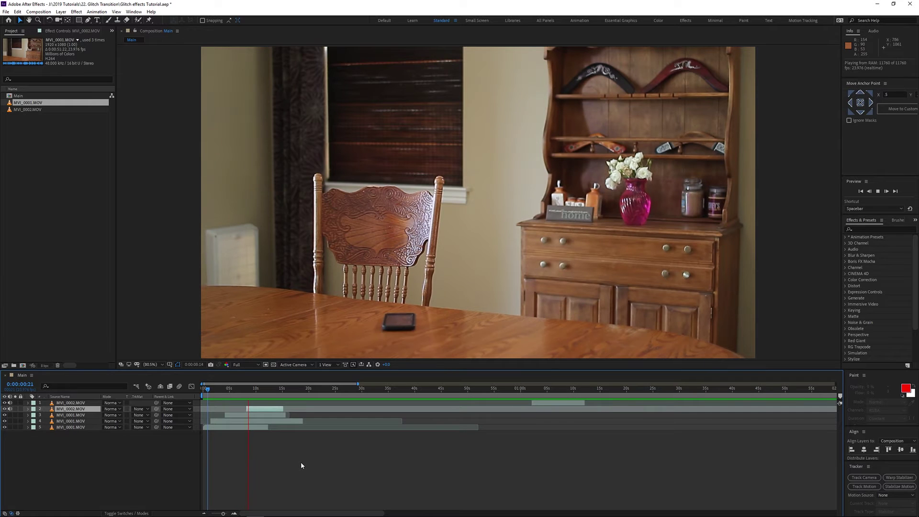
pyautogui.press('space')
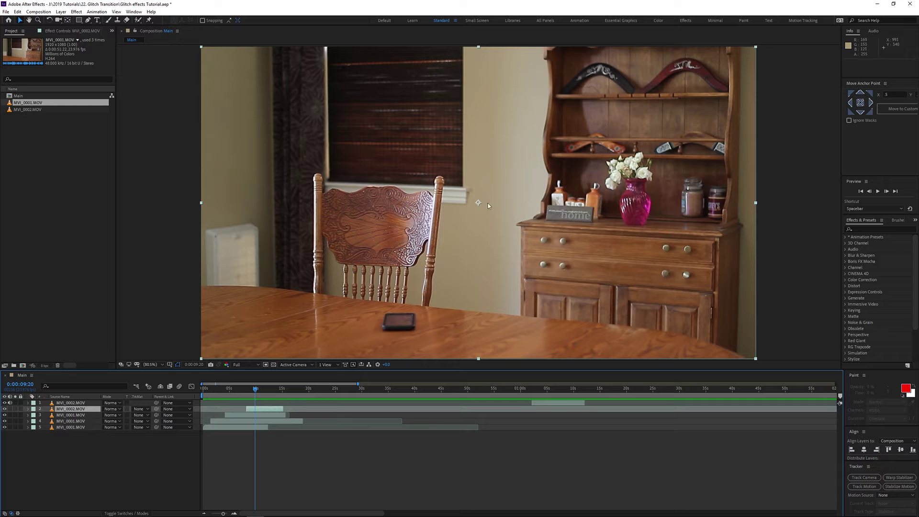
pyautogui.moveTo(250, 395); pyautogui.dragTo(239, 395)
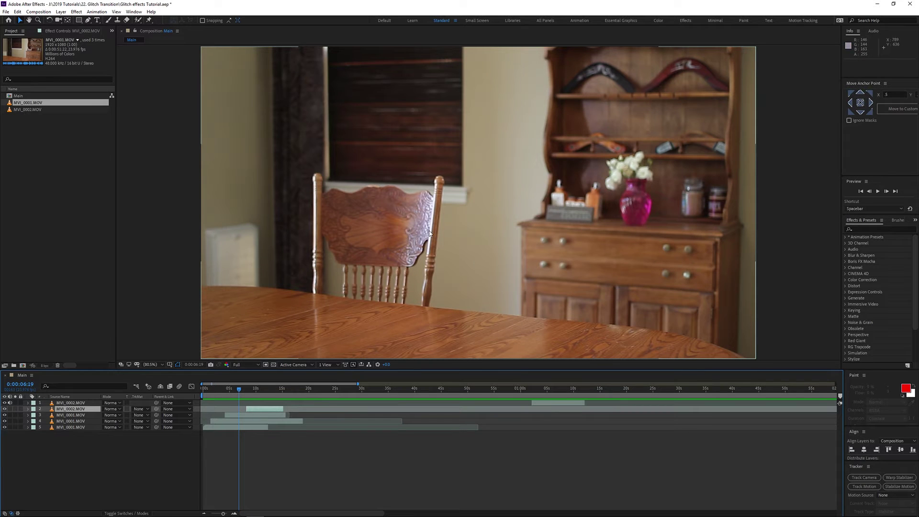
pyautogui.click(246, 392)
pyautogui.moveTo(246, 393); pyautogui.dragTo(249, 392)
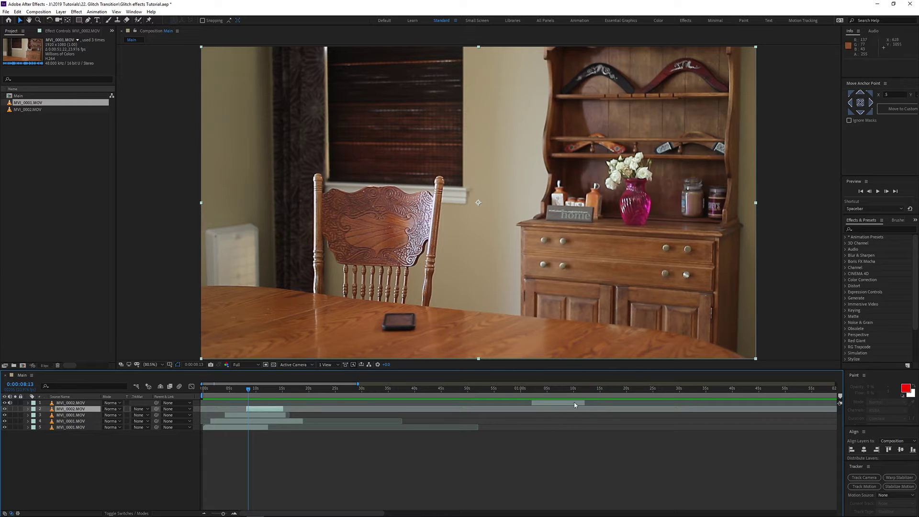
# - Move the top MVI_0002.MOV clip much earlier and shift layers 2 and 3 slightly earlier
pyautogui.moveTo(563, 403); pyautogui.dragTo(251, 403)
pyautogui.click(209, 392)
pyautogui.click(237, 389)
pyautogui.click(234, 414)
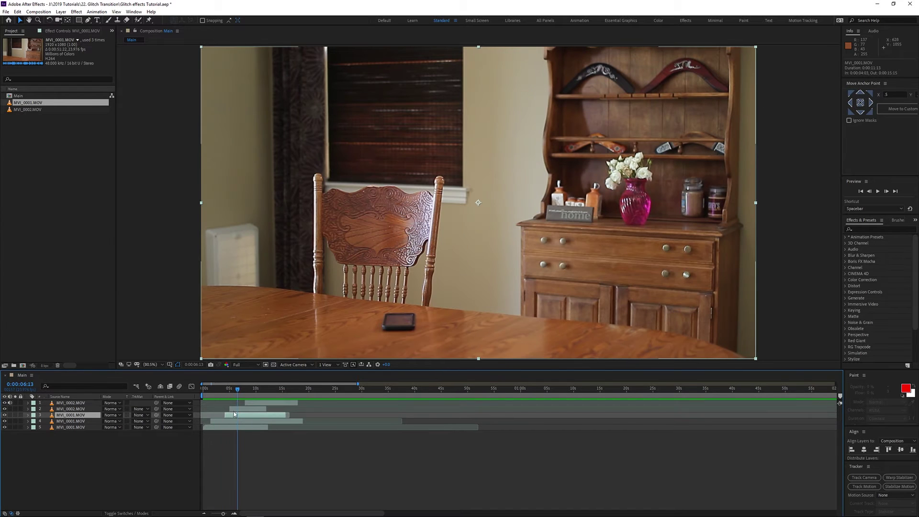
pyautogui.keyDown('shift'); pyautogui.click(234, 410); pyautogui.keyUp('shift')
pyautogui.moveTo(236, 411); pyautogui.dragTo(228, 413)
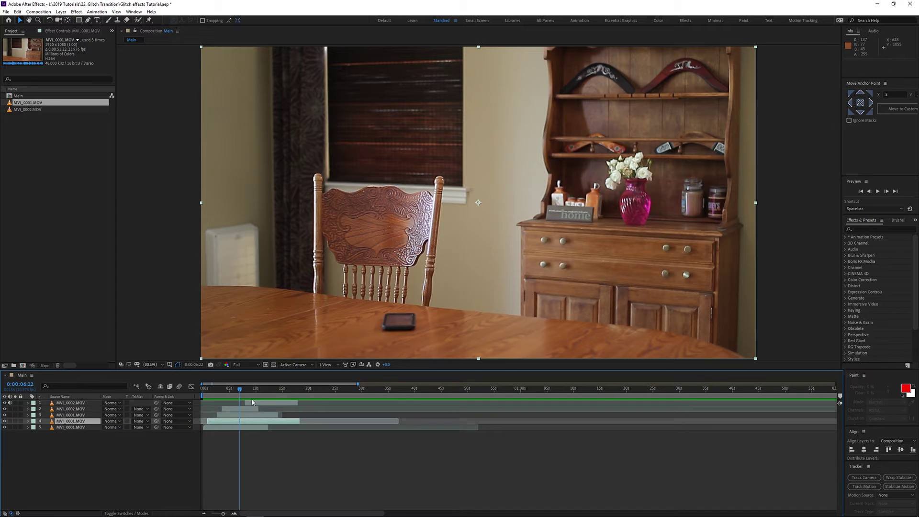
# - Start the top MVI_0002.MOV clip slightly earlier, preview from about 4 seconds, and return to the start
pyautogui.moveTo(252, 403); pyautogui.dragTo(227, 392)
pyautogui.click(225, 390)
pyautogui.press('space')
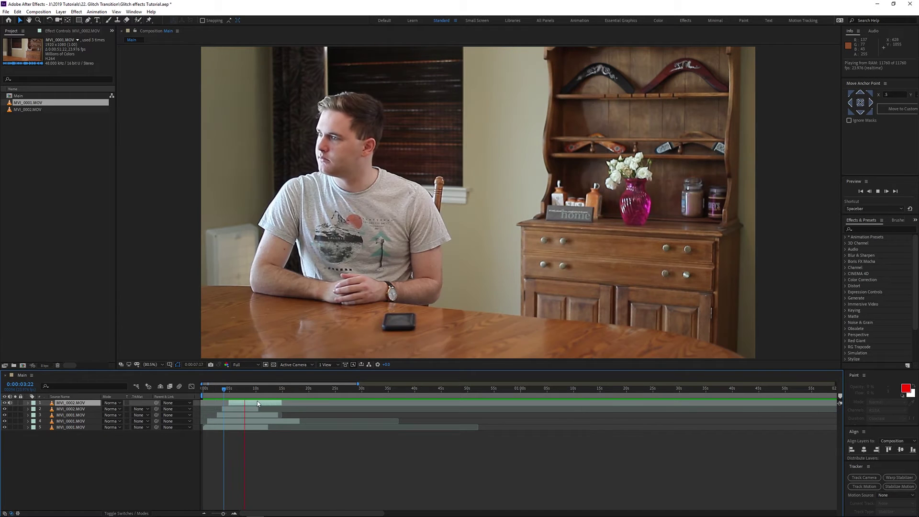
pyautogui.press('space')
pyautogui.press('v')
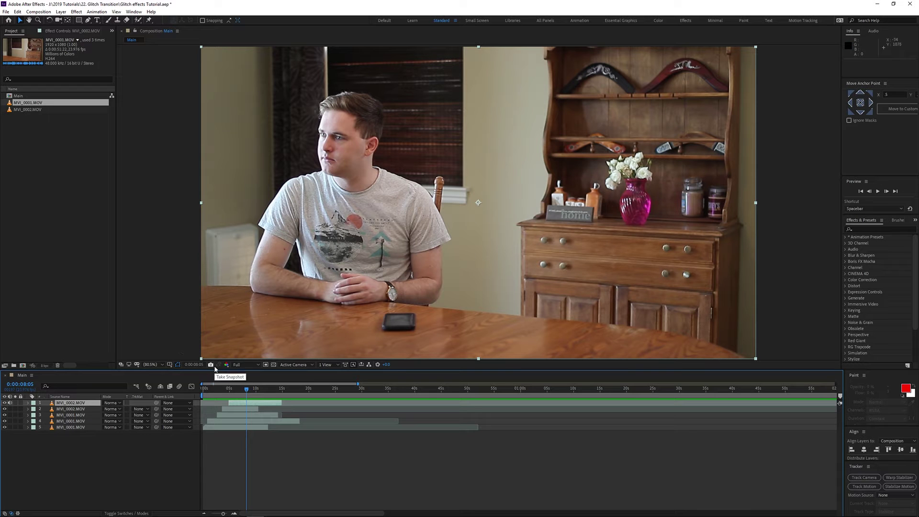
pyautogui.click(232, 390)
pyautogui.moveTo(231, 394); pyautogui.dragTo(209, 402)
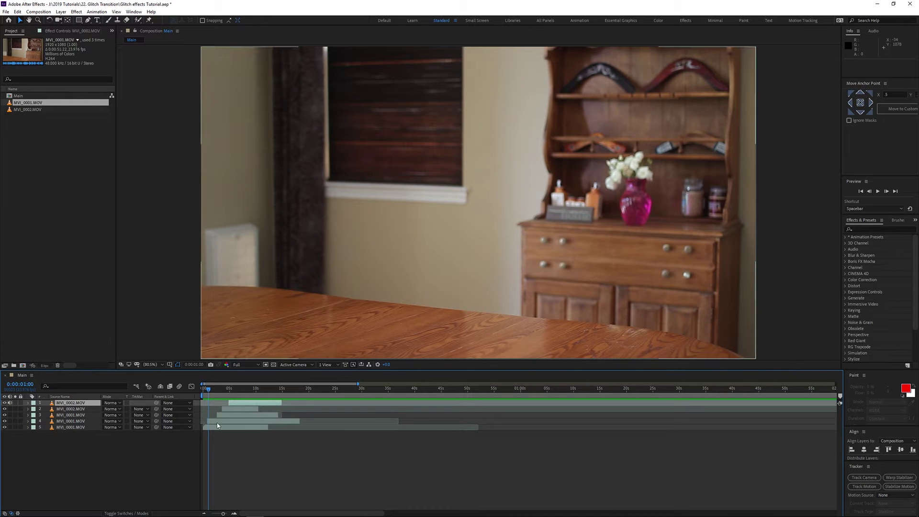
# - Draw a pen mask tracing the vase and flowers on the fourth-layer MVI_0001.MOV clip
pyautogui.click(218, 422)
pyautogui.scroll(3, 218, 425)
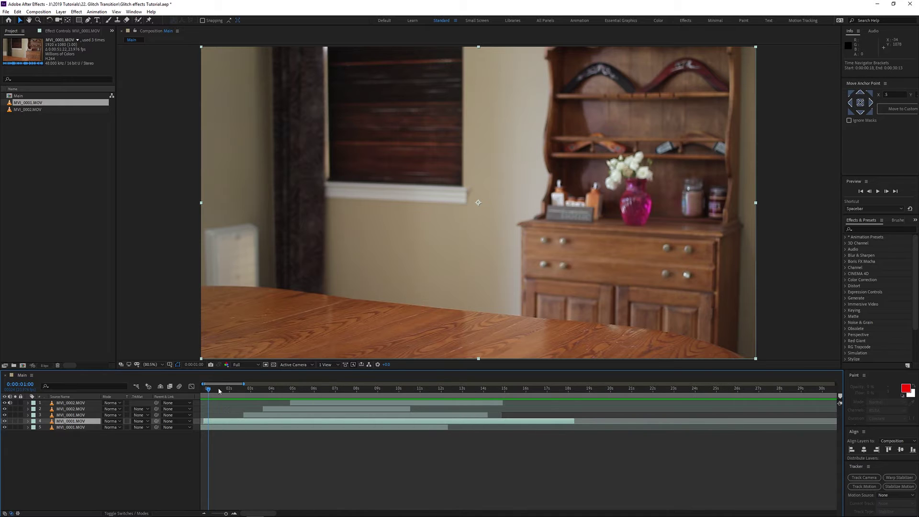
pyautogui.scroll(3, 218, 388)
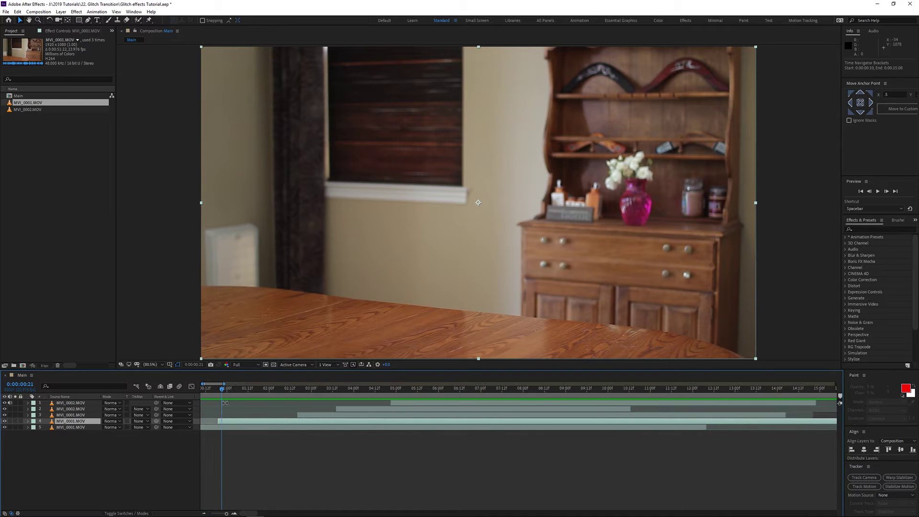
pyautogui.click(88, 21)
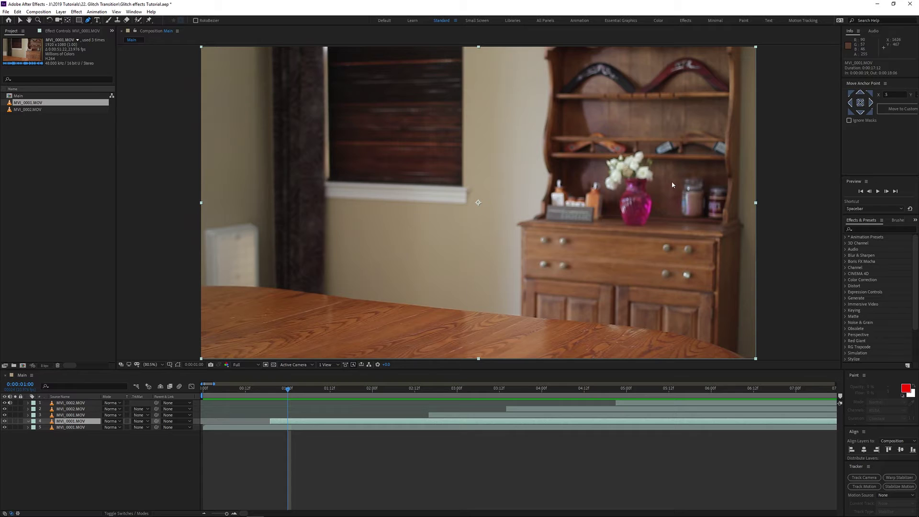
pyautogui.scroll(1, 676, 180)
pyautogui.scroll(1, 673, 182)
pyautogui.scroll(1, 619, 273)
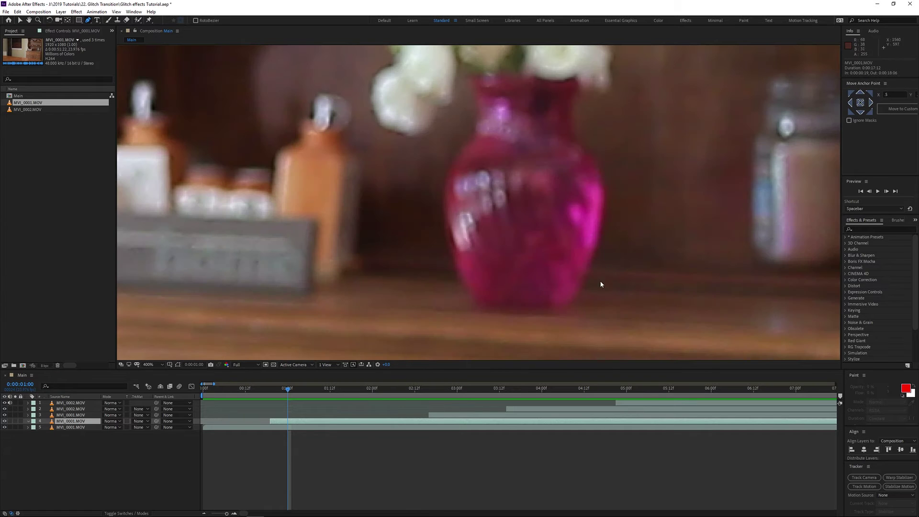
pyautogui.click(474, 308)
pyautogui.click(570, 313)
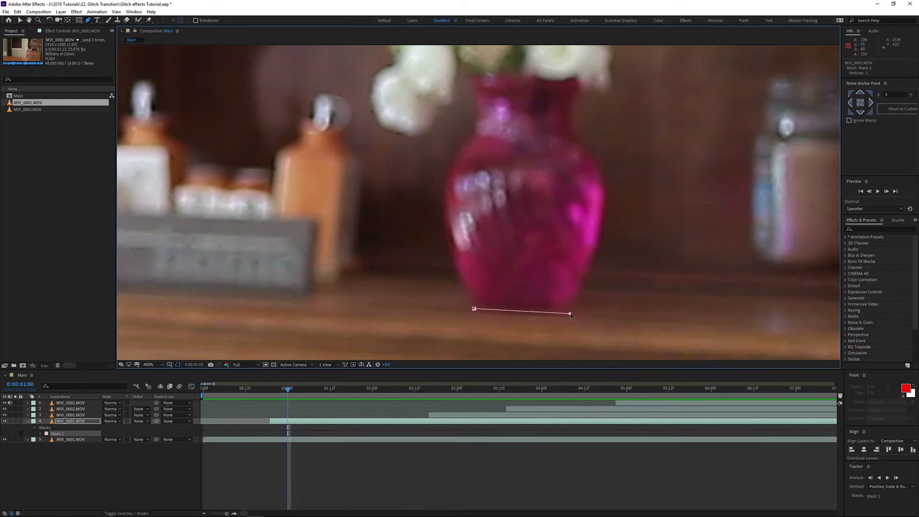
pyautogui.click(597, 267)
pyautogui.click(615, 170)
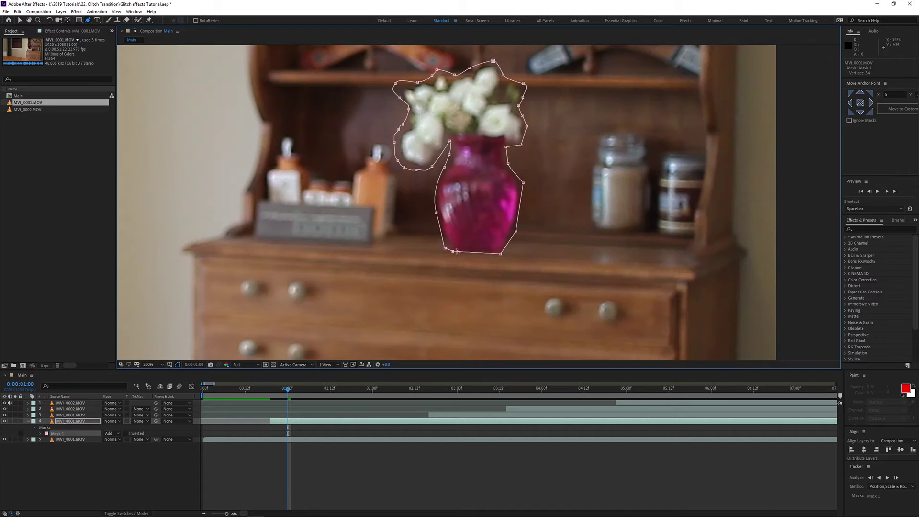
pyautogui.moveTo(466, 140); pyautogui.dragTo(471, 212)
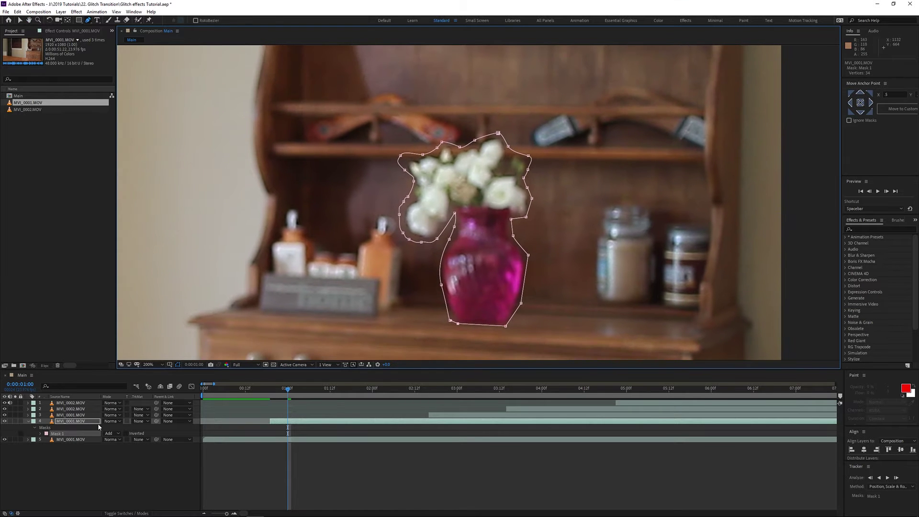
# - Give the vase mask a 3-pixel feather, fit the frame in the viewer, and deselect the layer
pyautogui.press('f')
pyautogui.click(112, 434)
pyautogui.write('3')
pyautogui.press('Return')
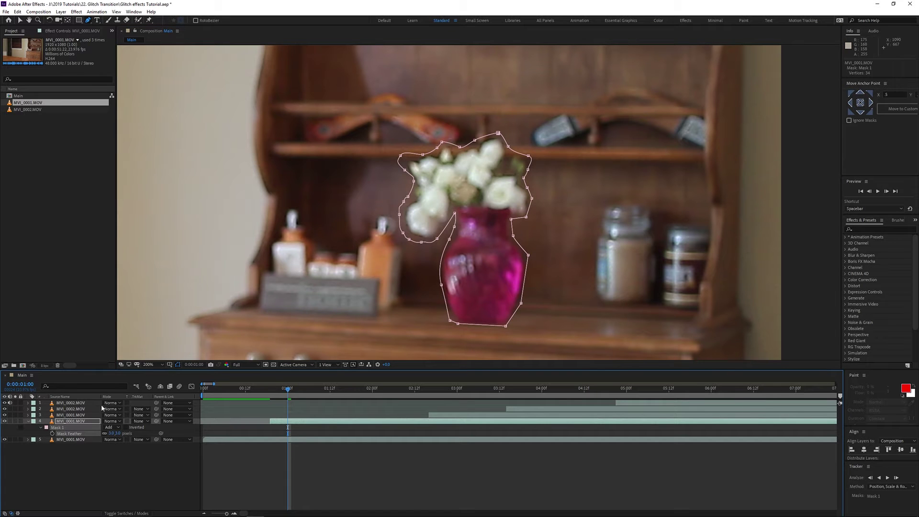
pyautogui.click(162, 365)
pyautogui.click(167, 373)
pyautogui.press('v')
pyautogui.click(368, 455)
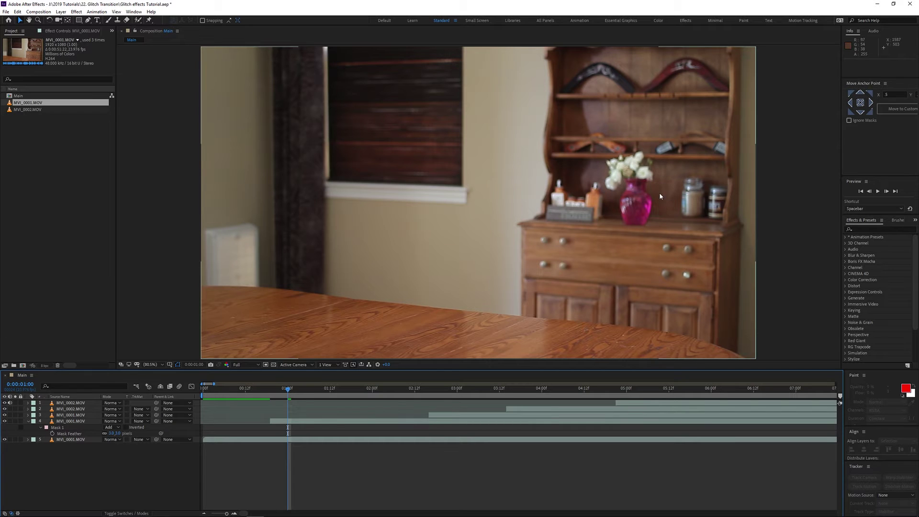
# - Change the mask feather to 6 pixels and preview the feathered vase
pyautogui.click(112, 433)
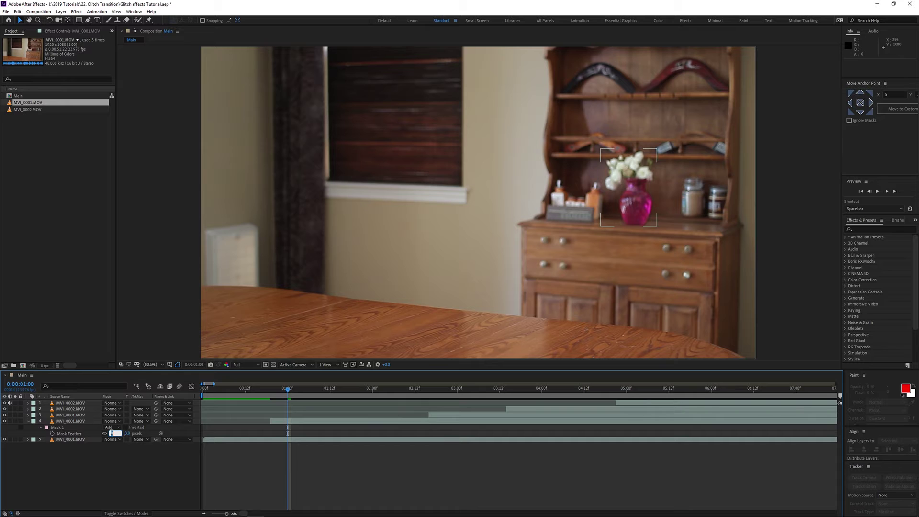
pyautogui.press('Return')
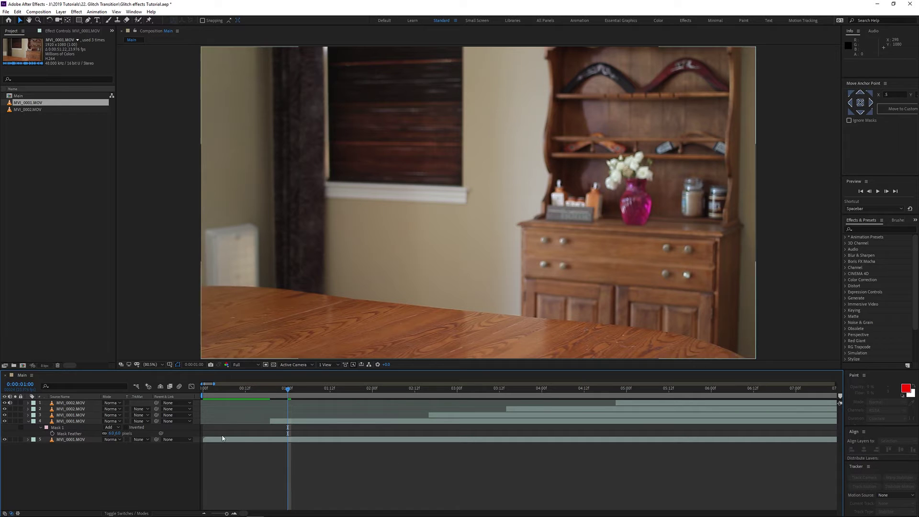
pyautogui.click(259, 389)
pyautogui.press('space')
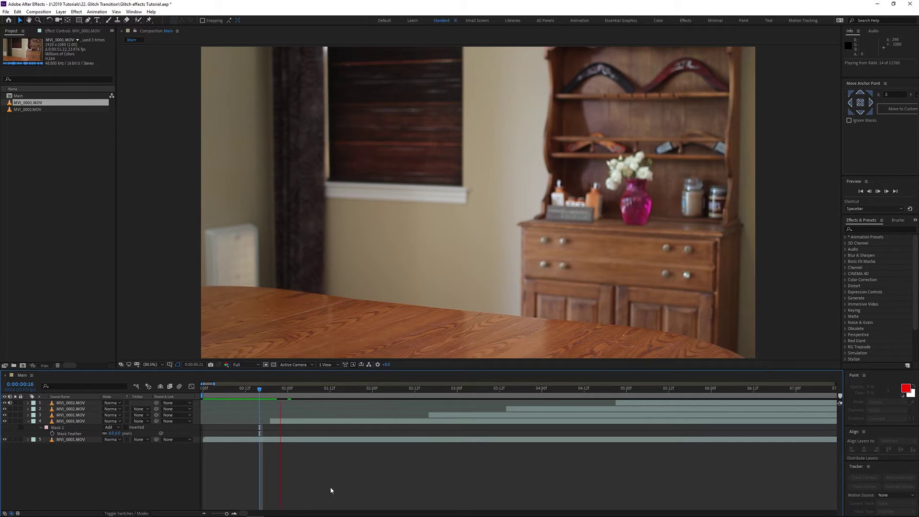
pyautogui.press('space')
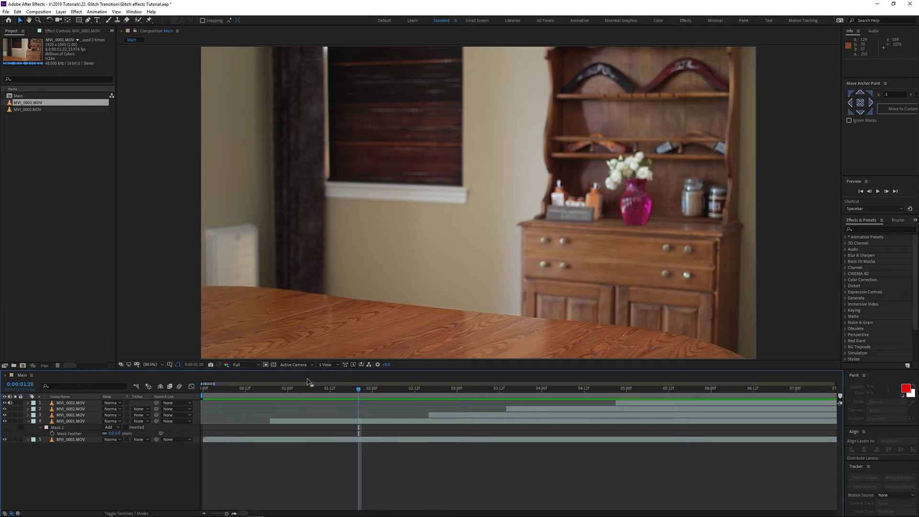
pyautogui.moveTo(268, 392)
pyautogui.mouseDown()
pyautogui.moveTo(317, 391)
pyautogui.moveTo(270, 395)
pyautogui.mouseUp()
# - Start opacity keyframing on the vase layer and set 0% one frame later
pyautogui.click(277, 421)
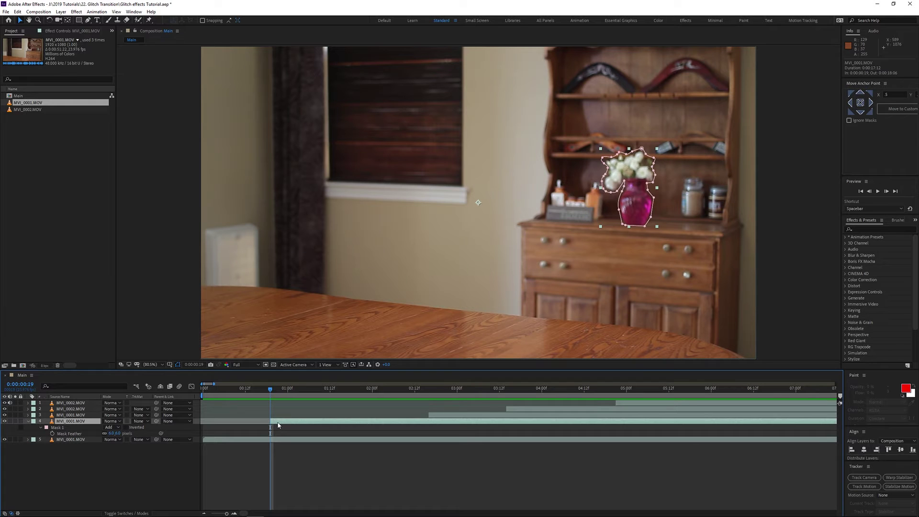
pyautogui.press('t')
pyautogui.press('pagedown')
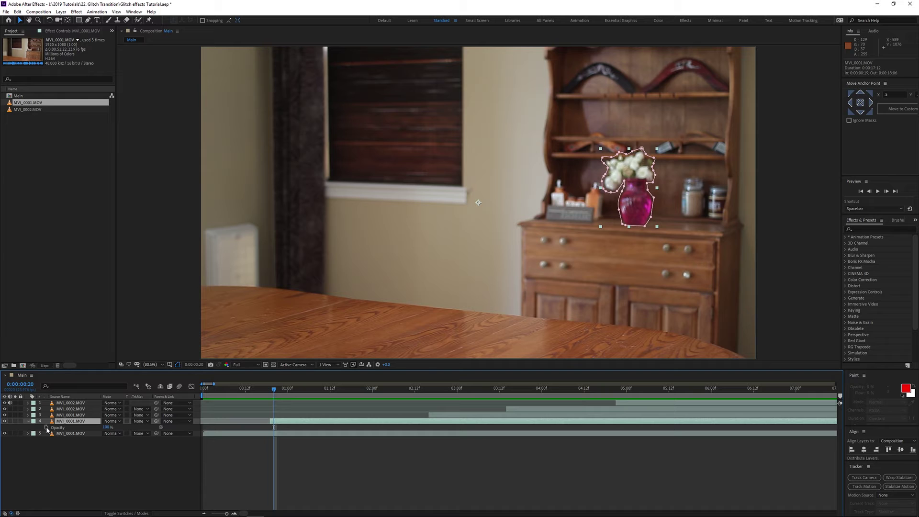
pyautogui.click(46, 427)
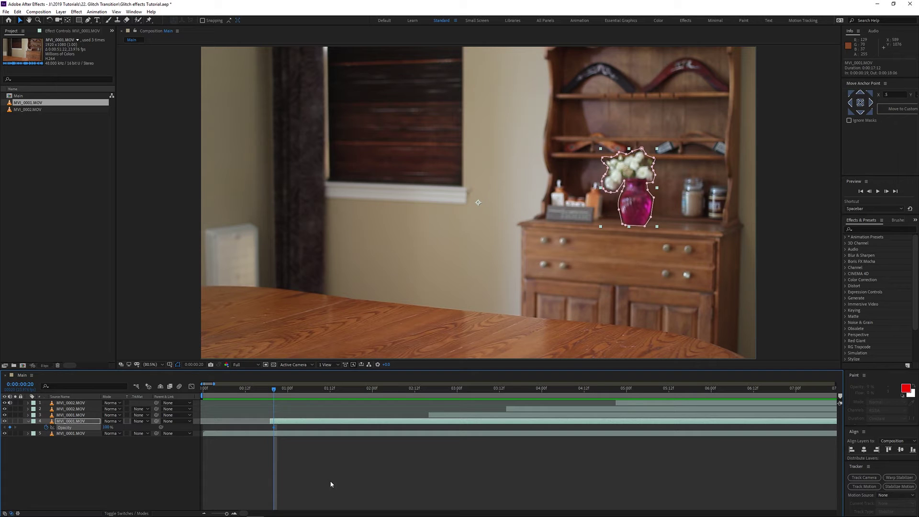
pyautogui.press('pagedown')
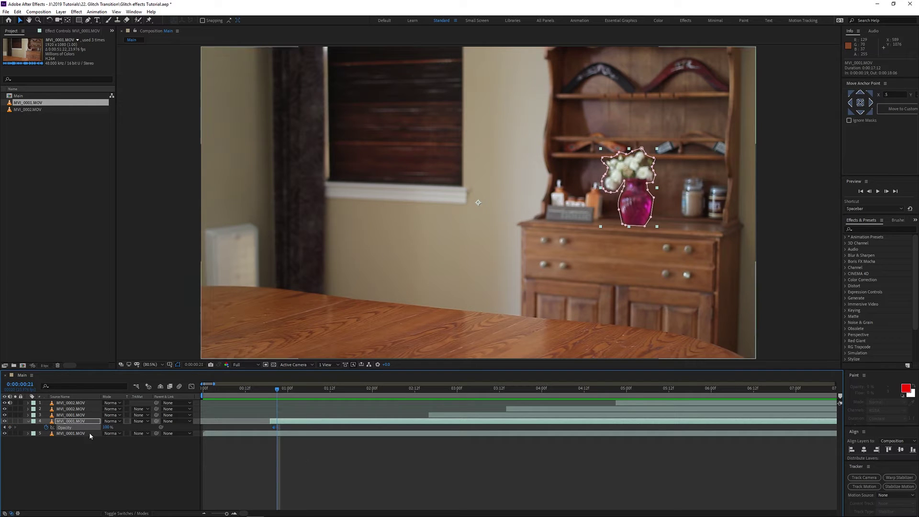
pyautogui.click(106, 427)
pyautogui.write('0')
pyautogui.press('Return')
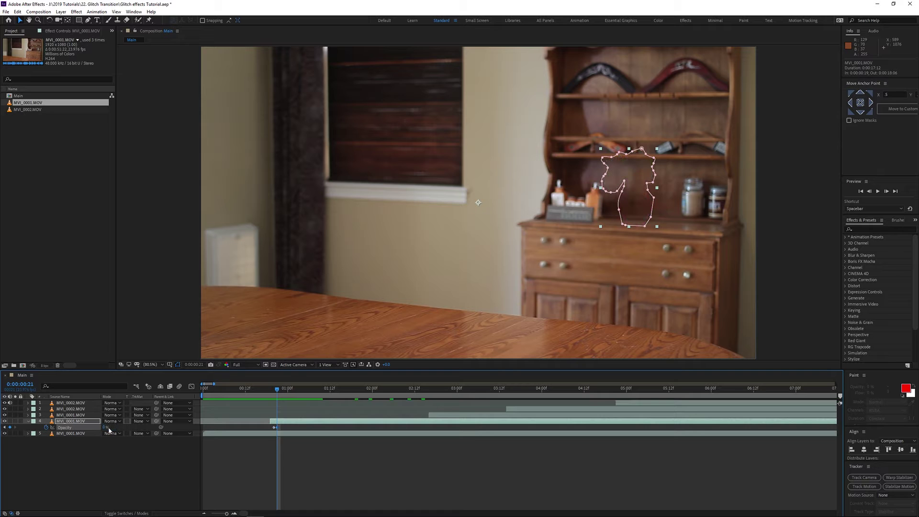
# - Add frame-by-frame opacity keyframes of 100%, 0% and 40% on the vase layer
pyautogui.press('pagedown')
pyautogui.press('pageup')
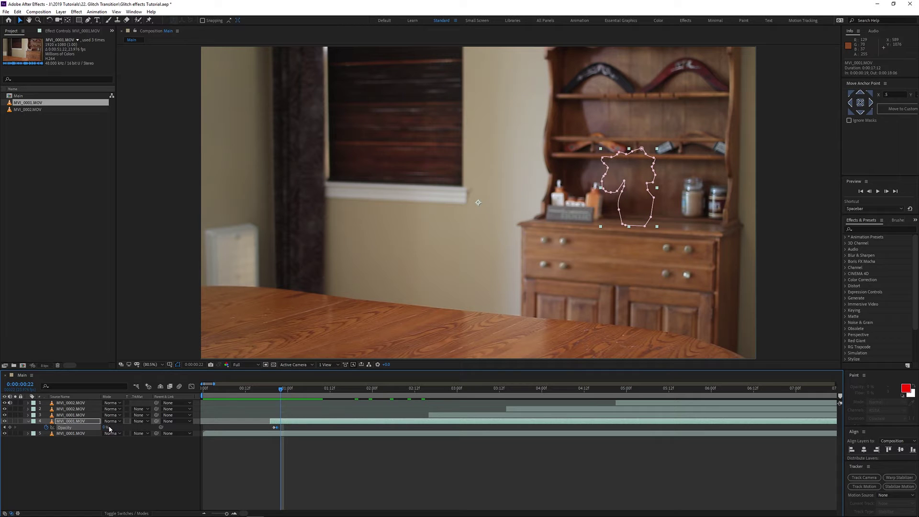
pyautogui.click(105, 427)
pyautogui.write('100')
pyautogui.press('Return')
pyautogui.press('pagedown')
pyautogui.press('pagedown')
pyautogui.click(105, 427)
pyautogui.write('0')
pyautogui.press('Return')
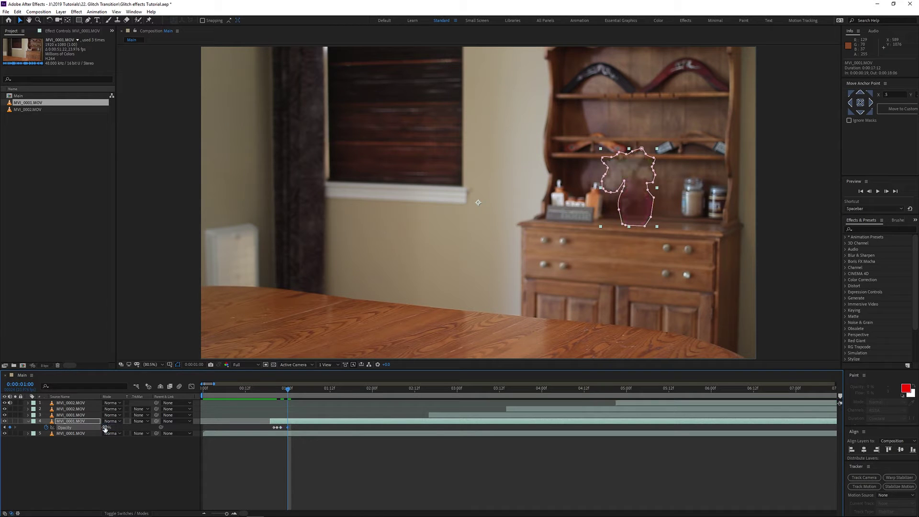
pyautogui.press('pagedown')
pyautogui.click(105, 427)
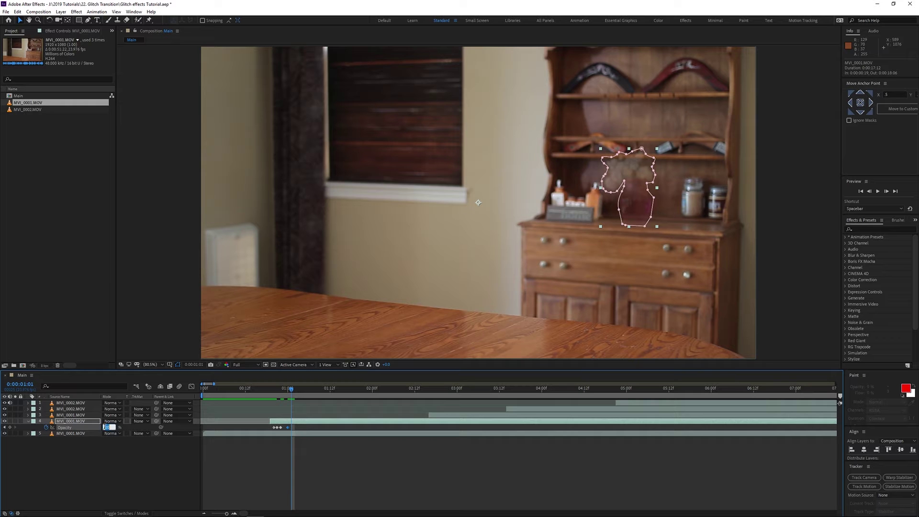
pyautogui.write('40')
pyautogui.press('Return')
# - Preview the flicker, then add opacity keyframes of 0% at 1:02 and 100% a frame later
pyautogui.click(253, 391)
pyautogui.press('space')
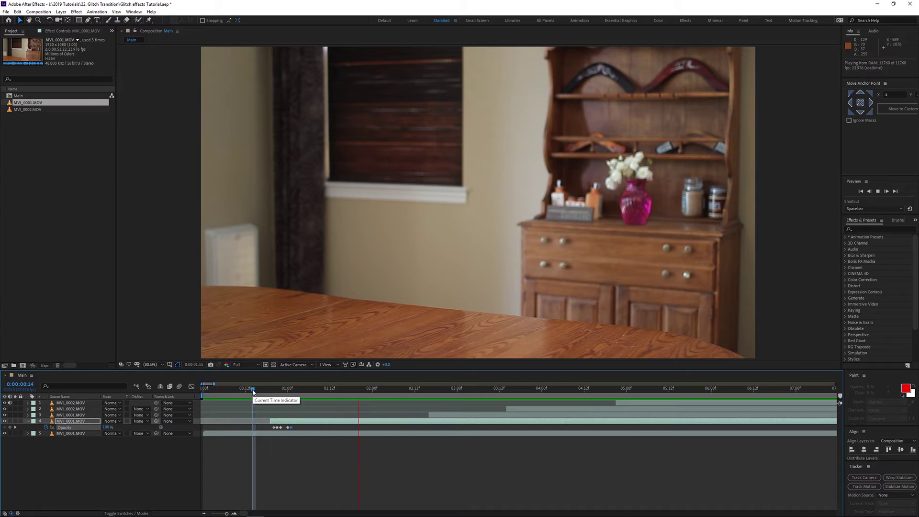
pyautogui.press('space')
pyautogui.click(295, 389)
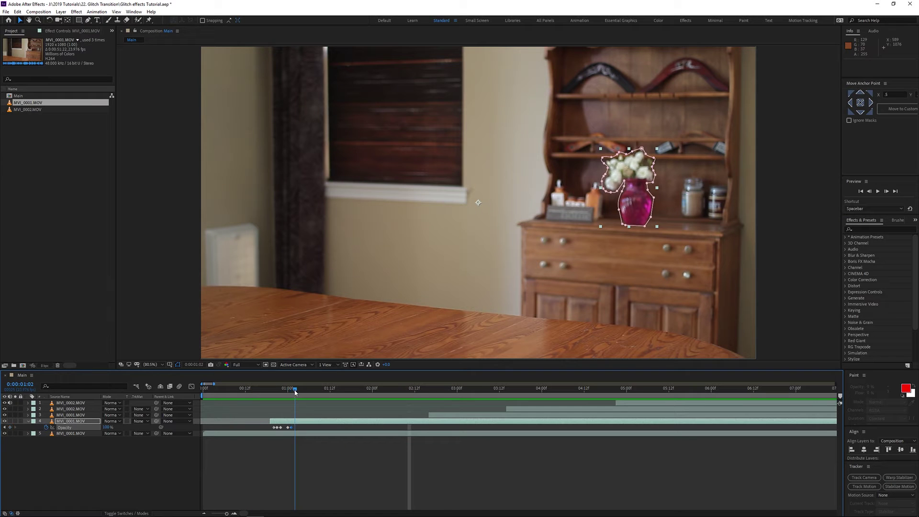
pyautogui.click(105, 427)
pyautogui.write('0')
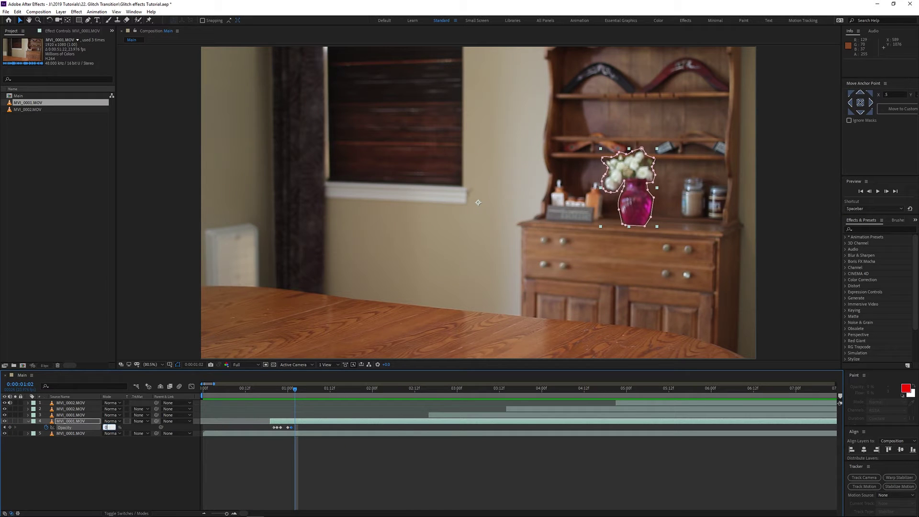
pyautogui.press('Return')
pyautogui.press('pagedown')
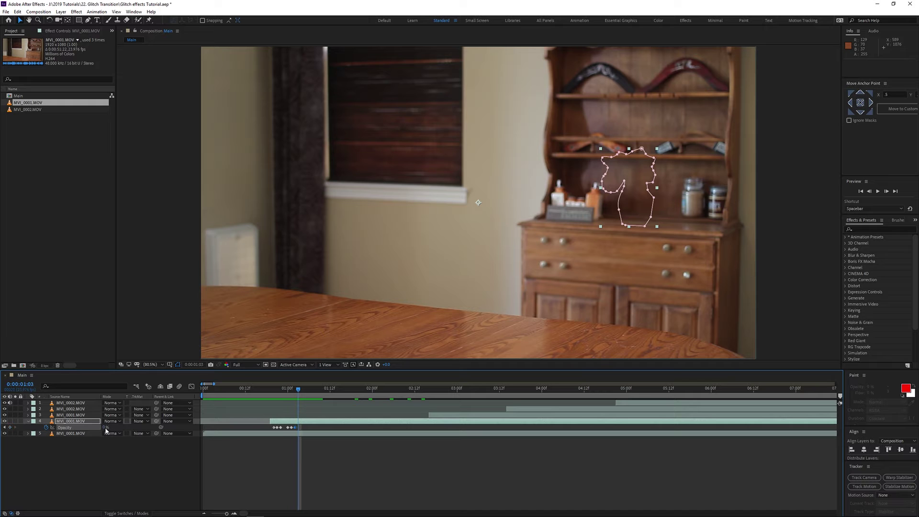
pyautogui.click(106, 427)
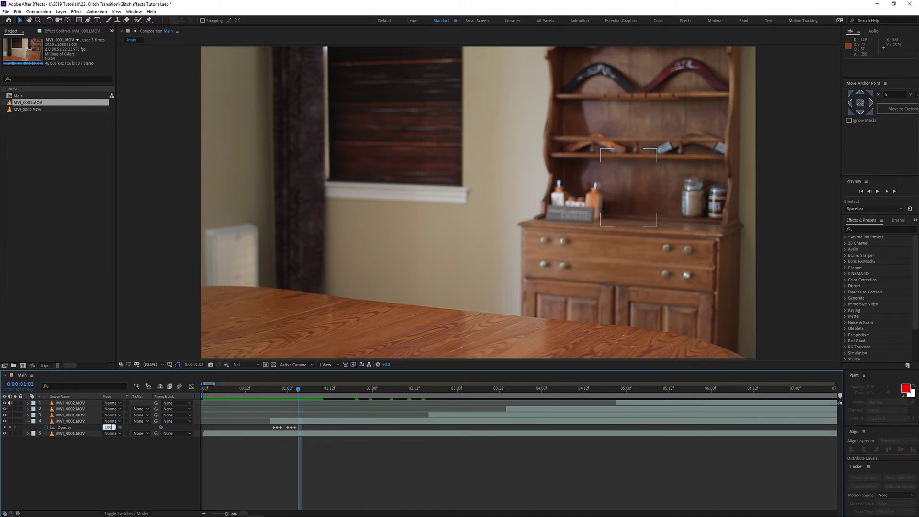
pyautogui.write('100')
pyautogui.press('Return')
# - Preview the vase flicker and return to the frame where the vase is fully visible
pyautogui.click(253, 389)
pyautogui.press('space')
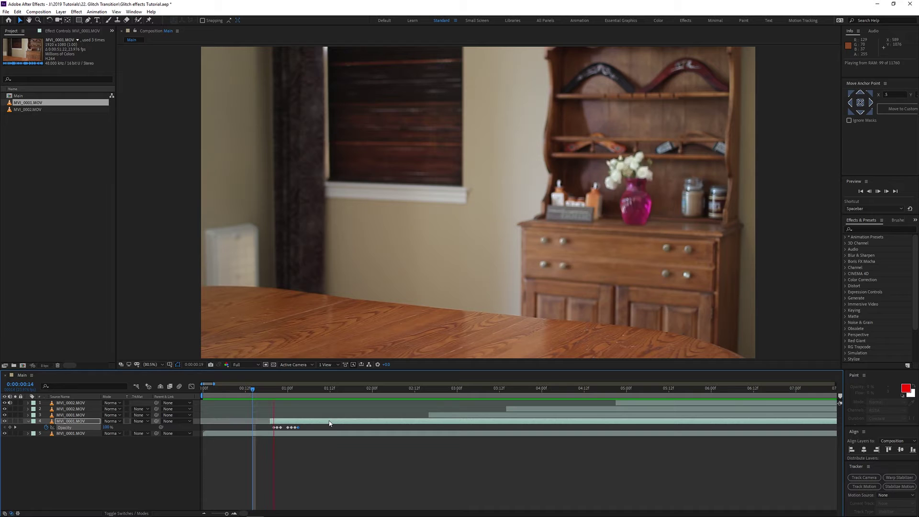
pyautogui.press('space')
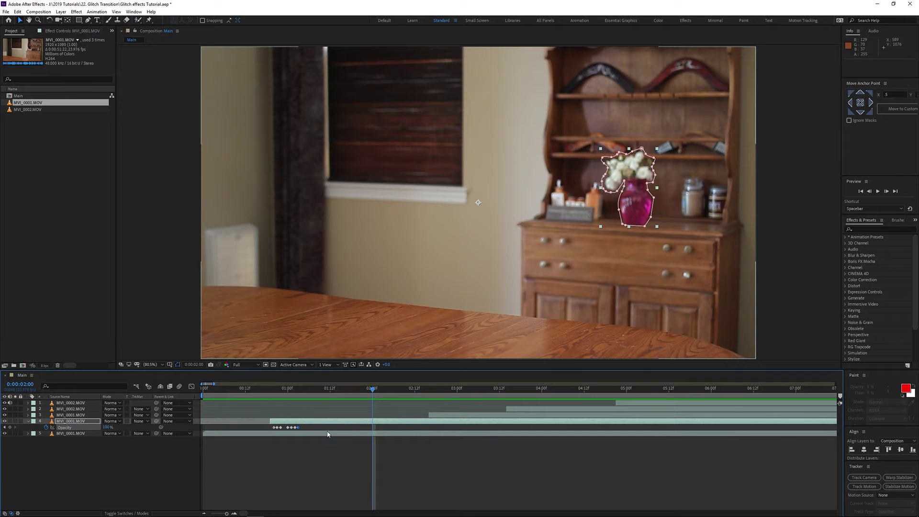
pyautogui.moveTo(214, 384)
pyautogui.mouseDown()
pyautogui.moveTo(237, 384)
pyautogui.moveTo(206, 395)
pyautogui.mouseUp()
pyautogui.press('space')
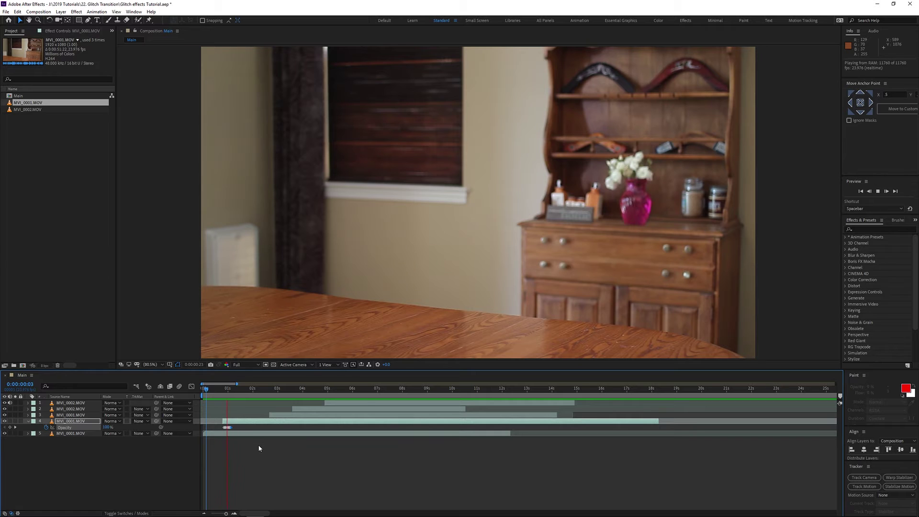
pyautogui.press('space')
pyautogui.moveTo(238, 392); pyautogui.dragTo(230, 394)
pyautogui.moveTo(228, 393); pyautogui.dragTo(226, 394)
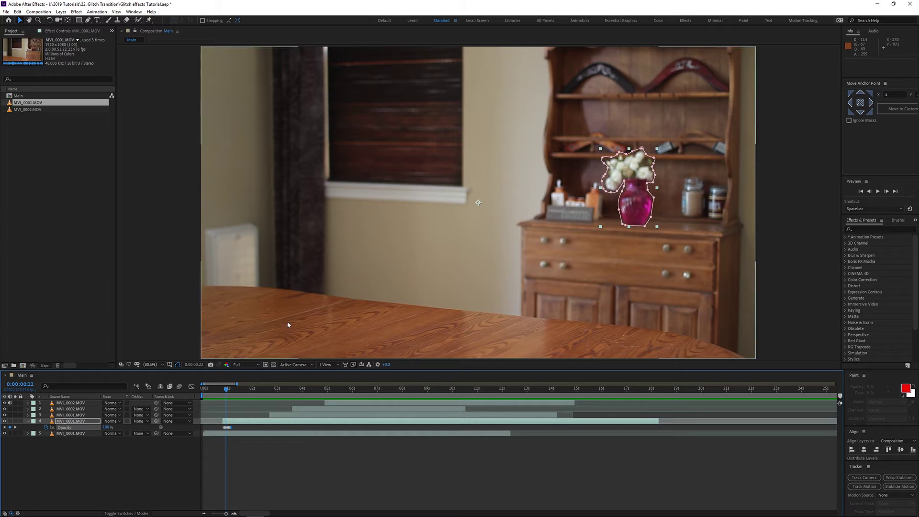
# - Apply Wave Warp to the vase layer with a Square wave type and adjusted Wave Height
pyautogui.click(864, 229)
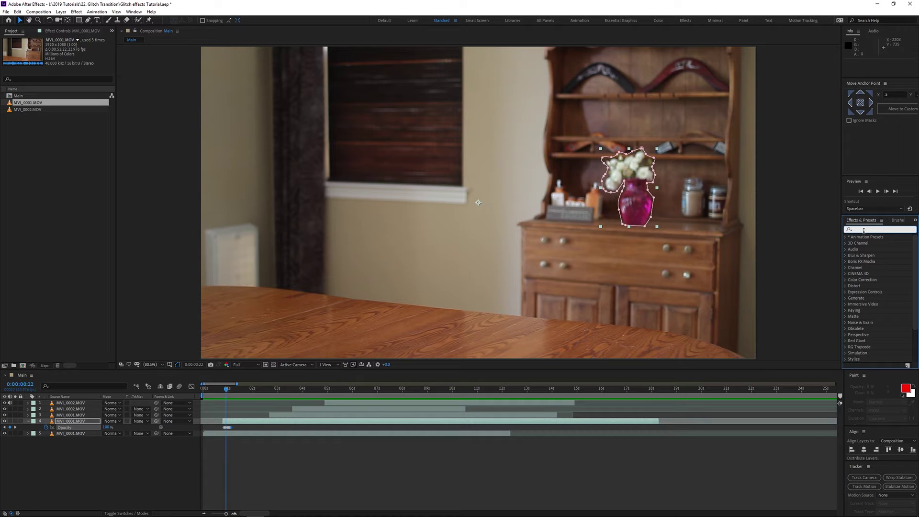
pyautogui.write('wave')
pyautogui.moveTo(871, 244); pyautogui.dragTo(249, 423)
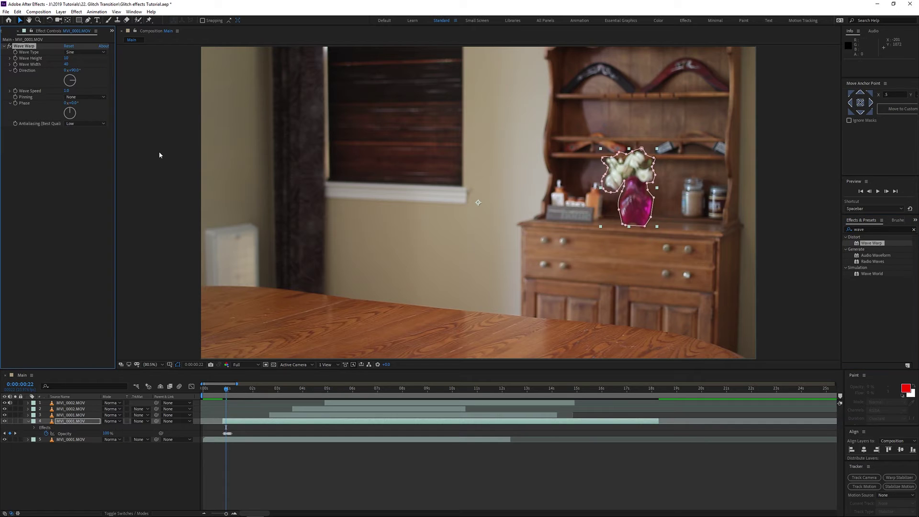
pyautogui.click(96, 52)
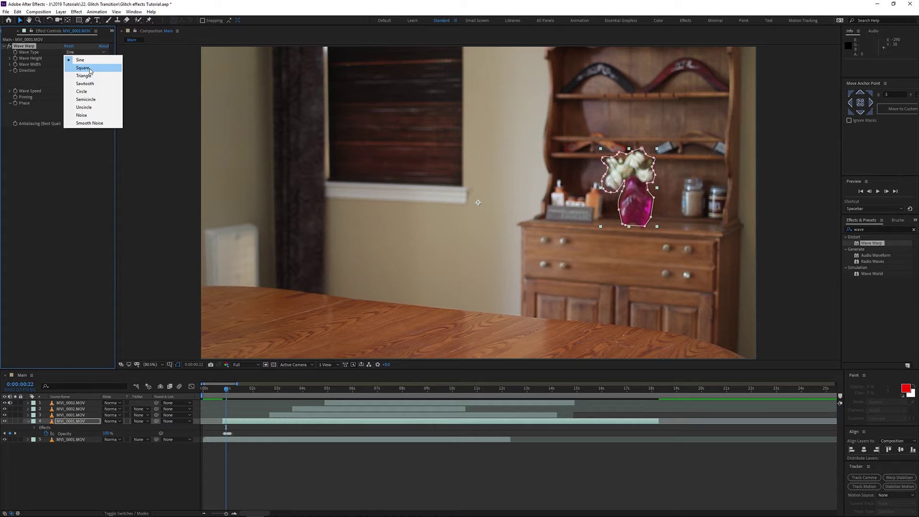
pyautogui.click(83, 67)
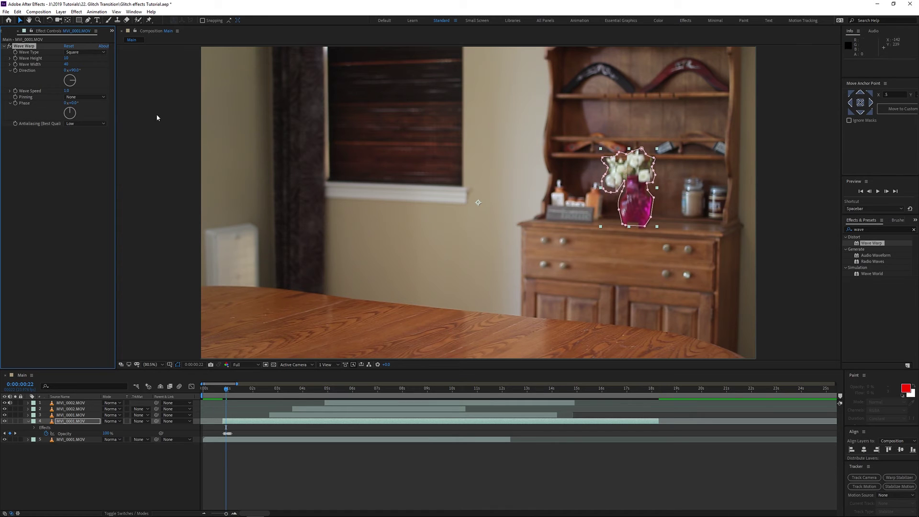
pyautogui.moveTo(64, 59); pyautogui.dragTo(88, 63)
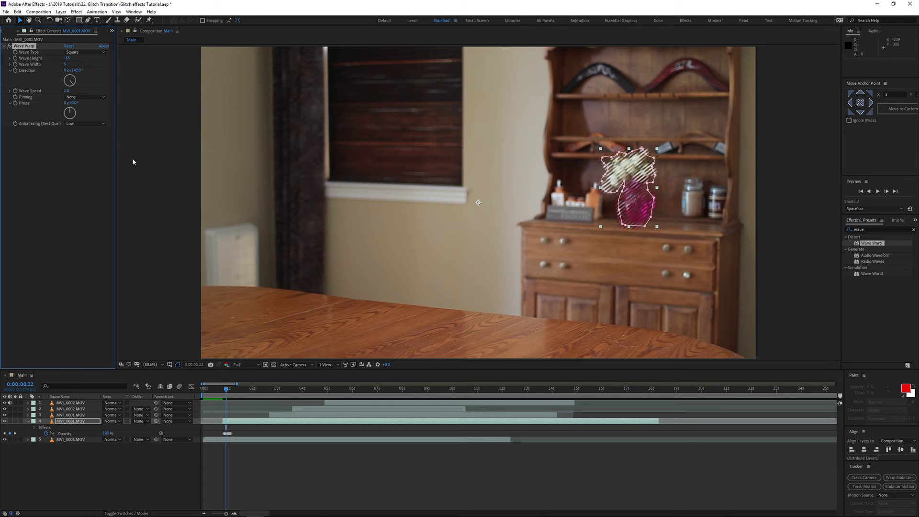
# - Set the Wave Warp speed to 1.5 and antialiasing to High
pyautogui.click(66, 91)
pyautogui.write('1.5')
pyautogui.press('Return')
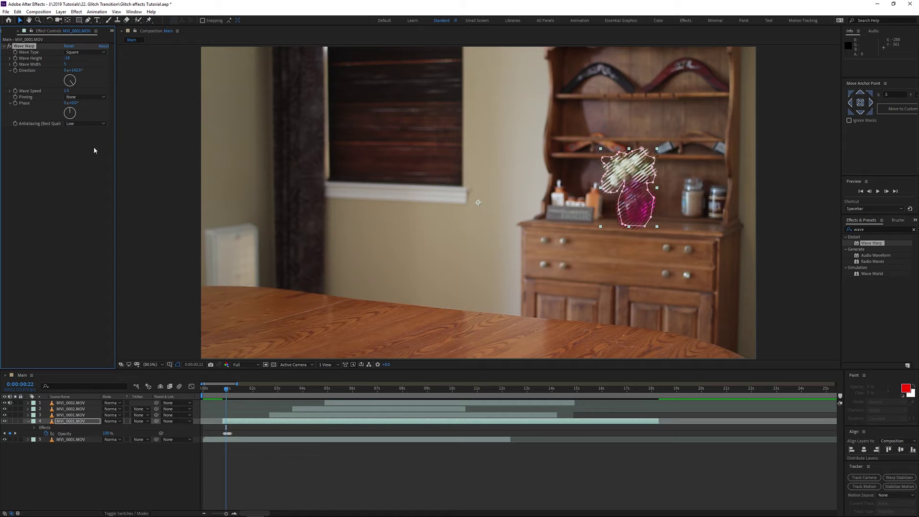
pyautogui.click(85, 124)
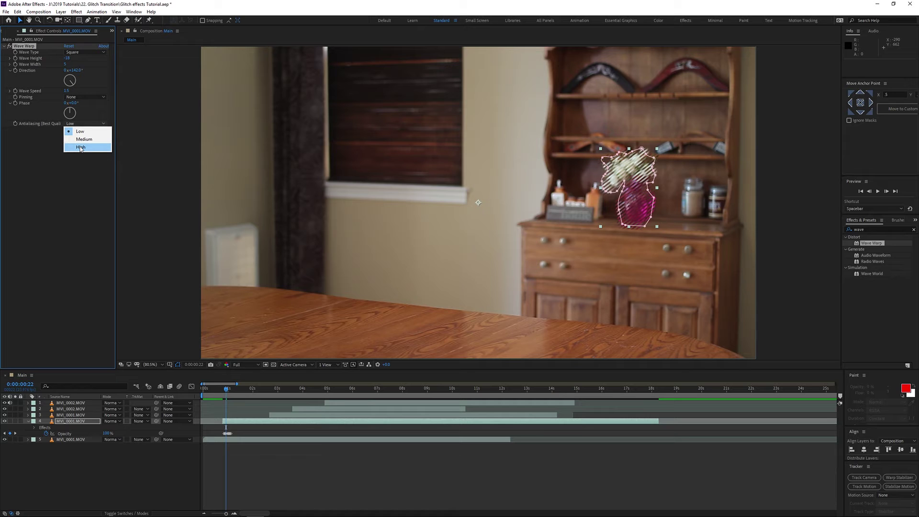
pyautogui.click(80, 148)
# - Preview the vase glitch, then raise the wave speed to 3.0
pyautogui.click(227, 390)
pyautogui.moveTo(227, 390); pyautogui.dragTo(220, 391)
pyautogui.press('space')
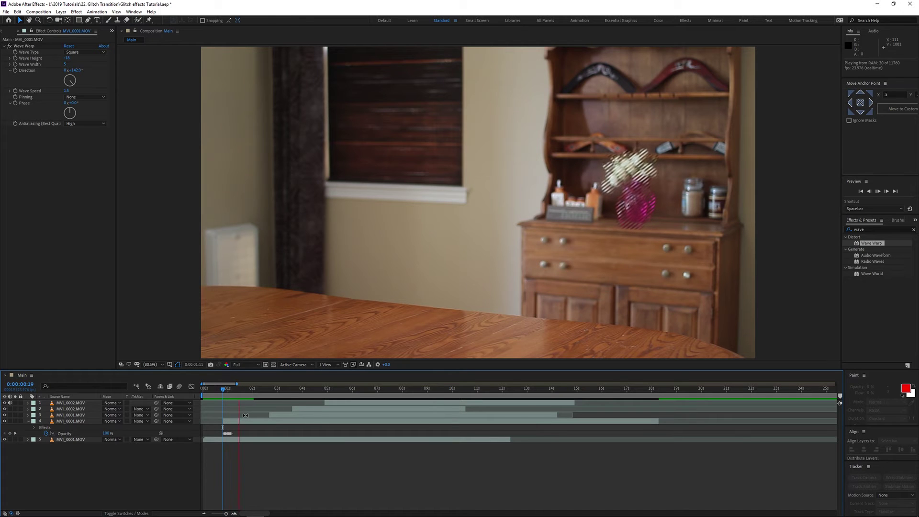
pyautogui.press('space')
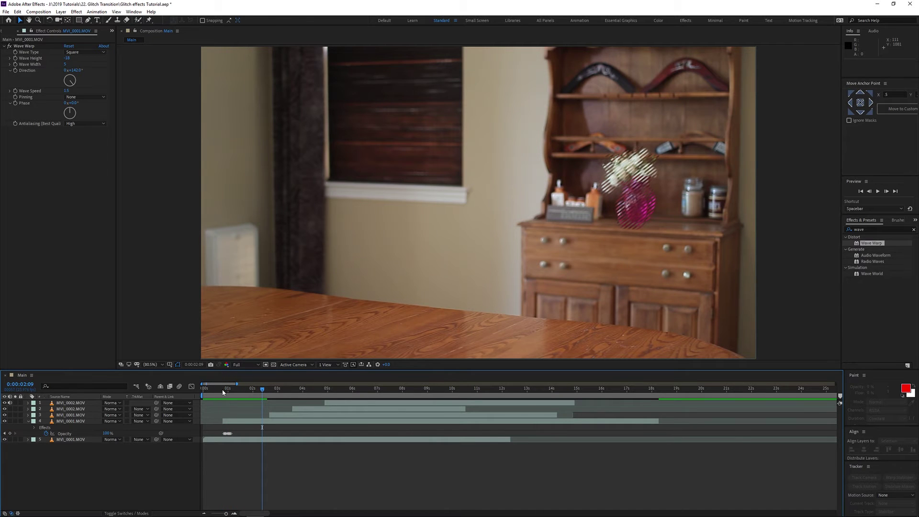
pyautogui.moveTo(223, 392); pyautogui.dragTo(230, 394)
pyautogui.click(68, 91)
pyautogui.write('3')
pyautogui.press('Return')
pyautogui.click(238, 390)
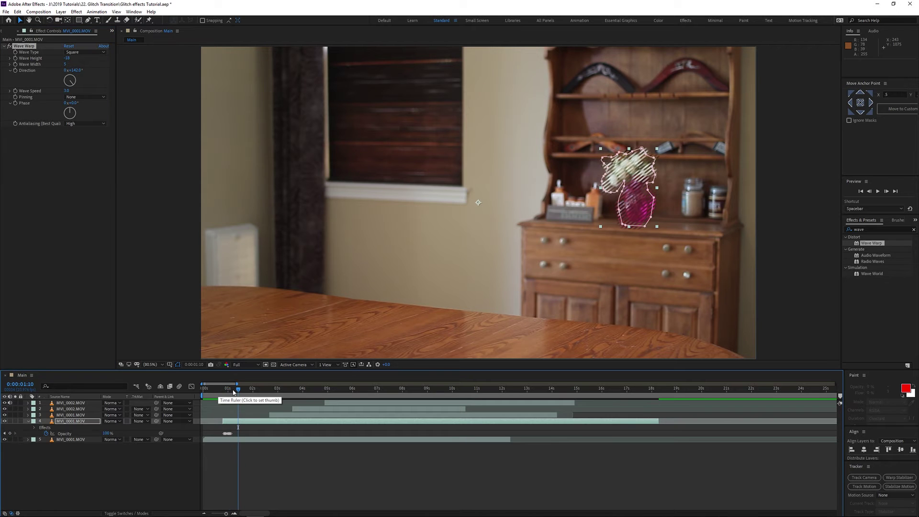
pyautogui.click(234, 393)
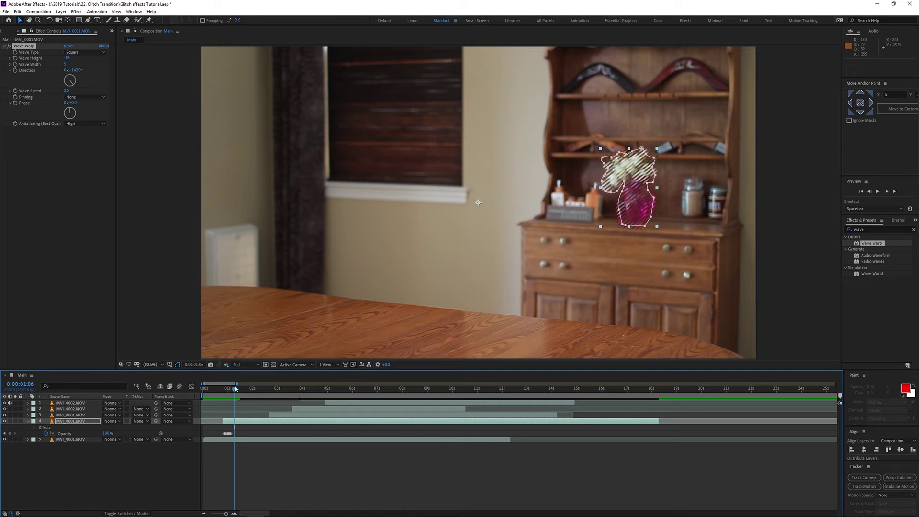
# - Apply the Noise effect to the vase layer
pyautogui.click(864, 230)
pyautogui.write('nois')
pyautogui.moveTo(873, 267); pyautogui.dragTo(45, 211)
# - Raise the Amount of Noise to about 77% and preview the vase glitch
pyautogui.click(66, 136)
pyautogui.press('Return')
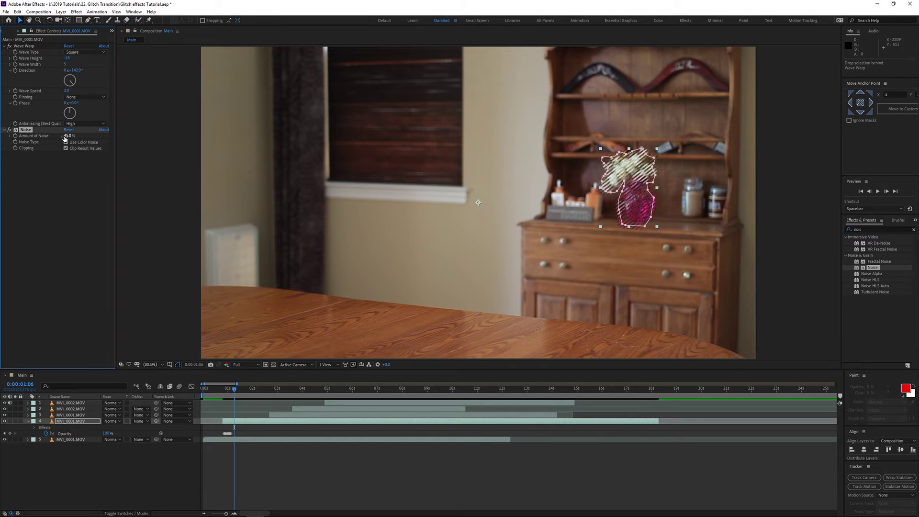
pyautogui.moveTo(70, 135); pyautogui.dragTo(80, 136)
pyautogui.press('space')
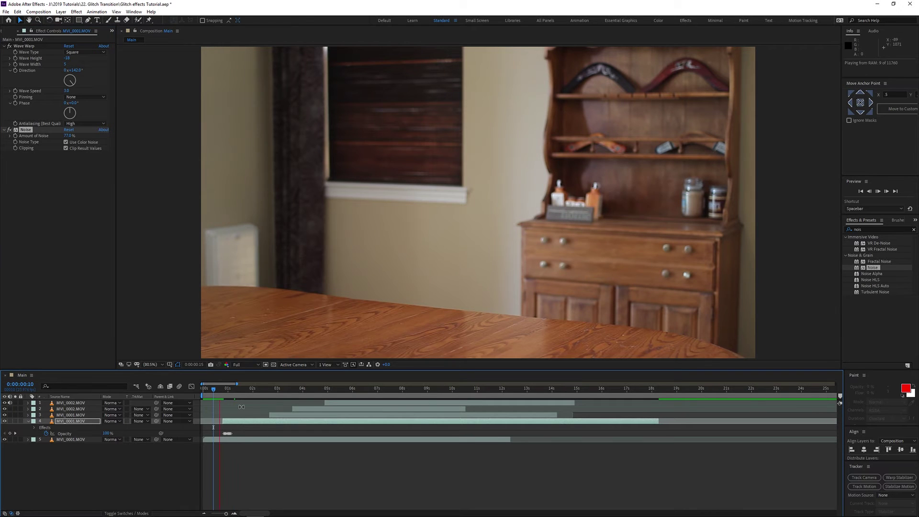
pyautogui.press('space')
# - Split the vase layer at 0:00:01:03
pyautogui.click(224, 393)
pyautogui.press('=')
pyautogui.press('=')
pyautogui.press('=')
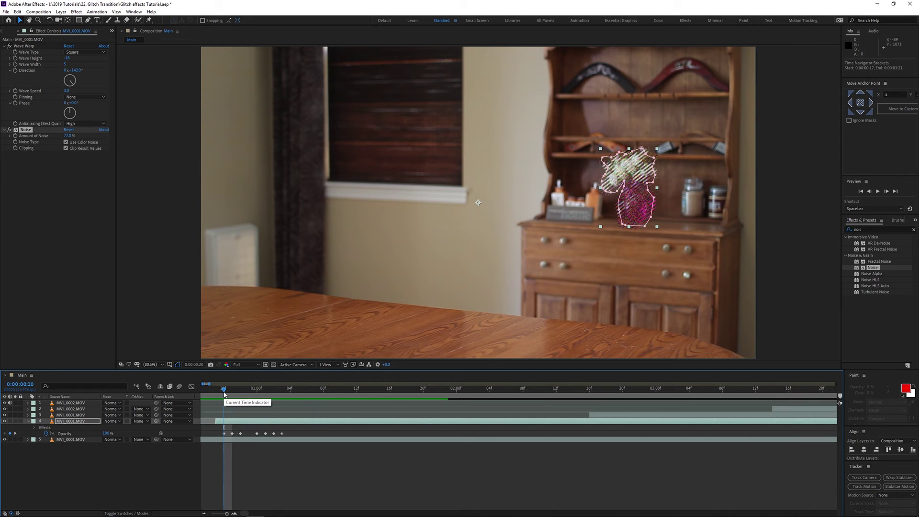
pyautogui.moveTo(224, 392); pyautogui.dragTo(282, 392)
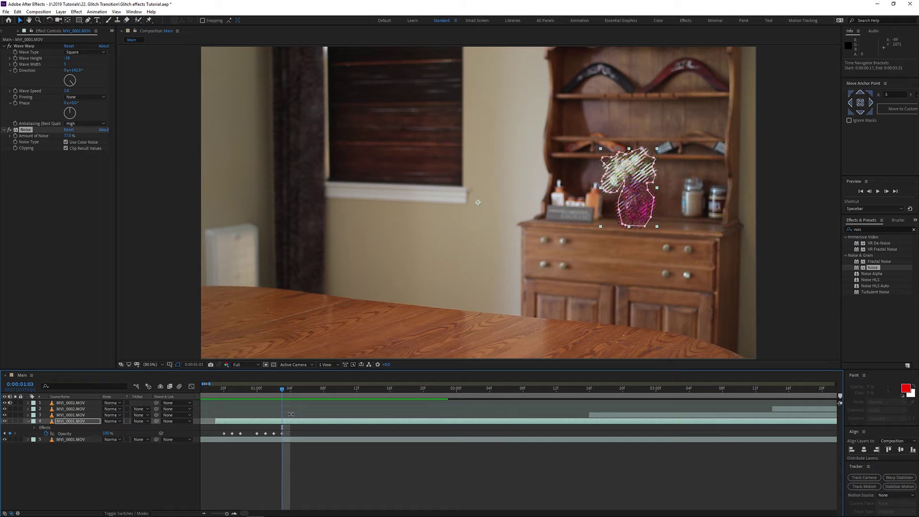
pyautogui.click(297, 423)
pyautogui.hotkey('ctrl', 'shift', 'd')
# - Turn off Noise and Wave Warp on the split-off vase piece and preview from the start
pyautogui.click(297, 423)
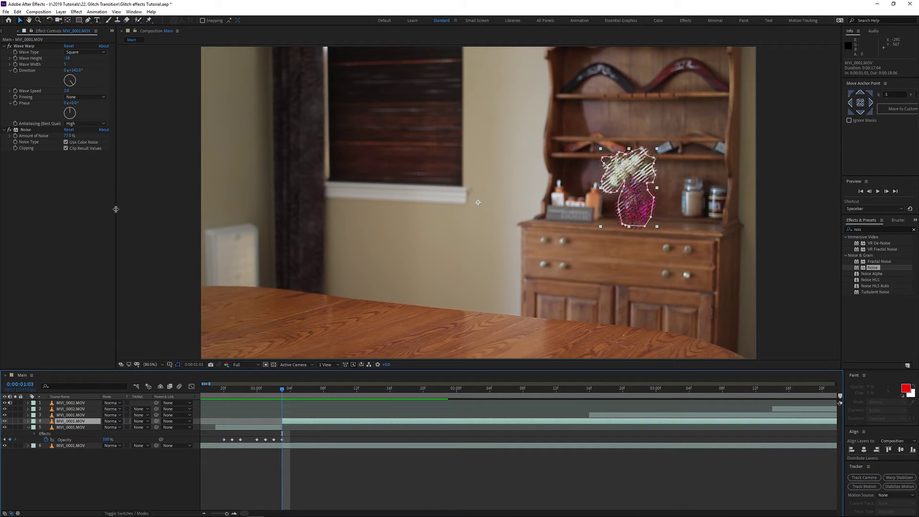
pyautogui.click(9, 130)
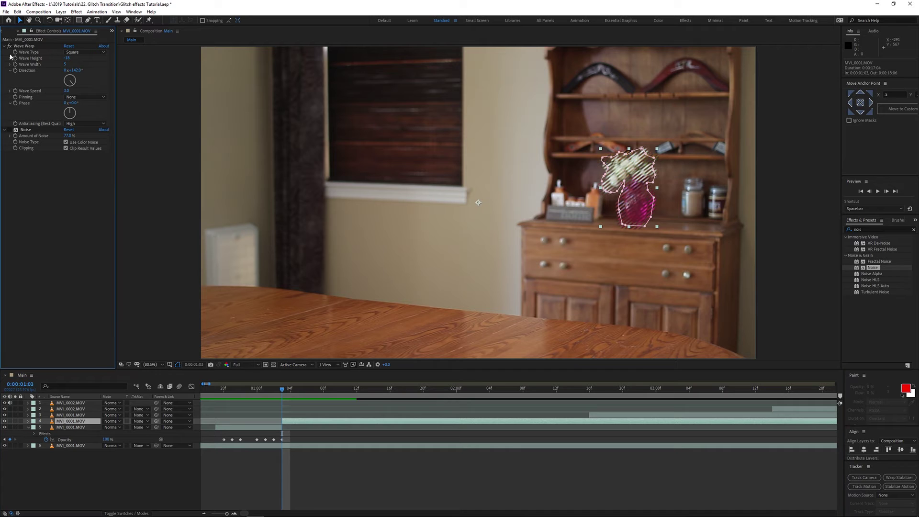
pyautogui.click(10, 47)
pyautogui.moveTo(267, 392); pyautogui.dragTo(193, 393)
pyautogui.scroll(-3, 258, 415)
pyautogui.press('space')
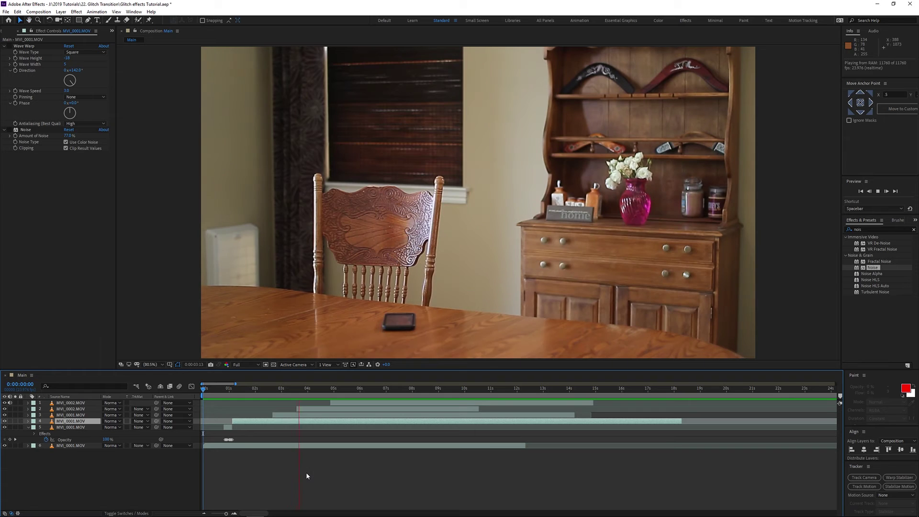
# - Stop the preview and drag the clean vase layer 4's in-point one frame earlier
pyautogui.press('space')
pyautogui.moveTo(266, 394); pyautogui.dragTo(231, 400)
pyautogui.scroll(5, 225, 426)
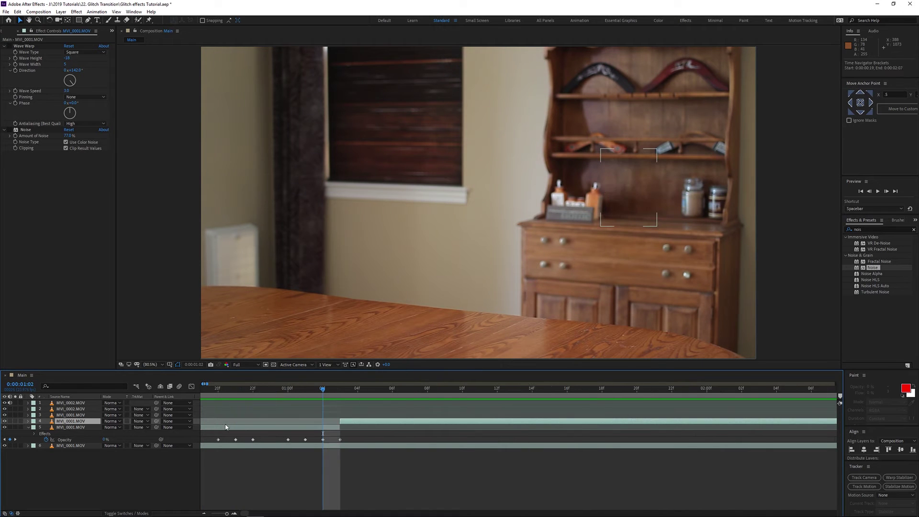
pyautogui.moveTo(333, 421); pyautogui.dragTo(297, 421)
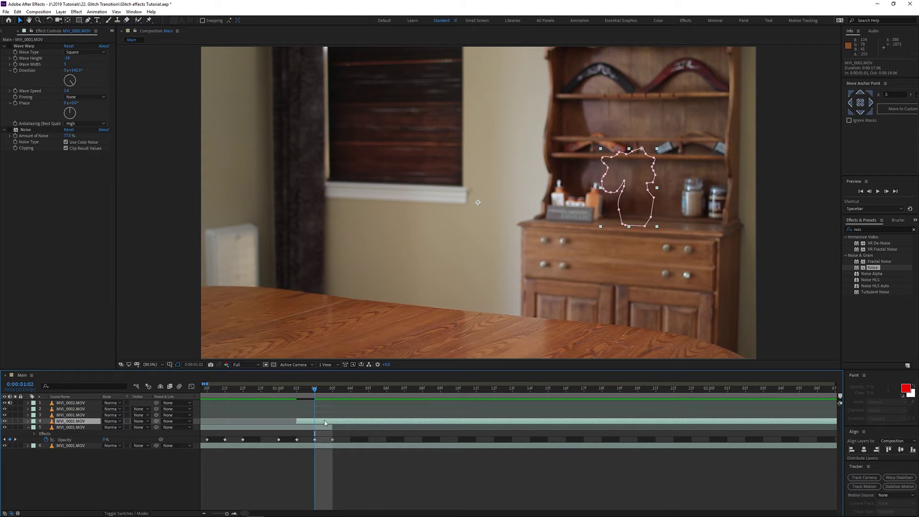
# - Reset the clean vase's opacity keyframes and key Opacity to 100% at 0:00:01:03
pyautogui.press('t')
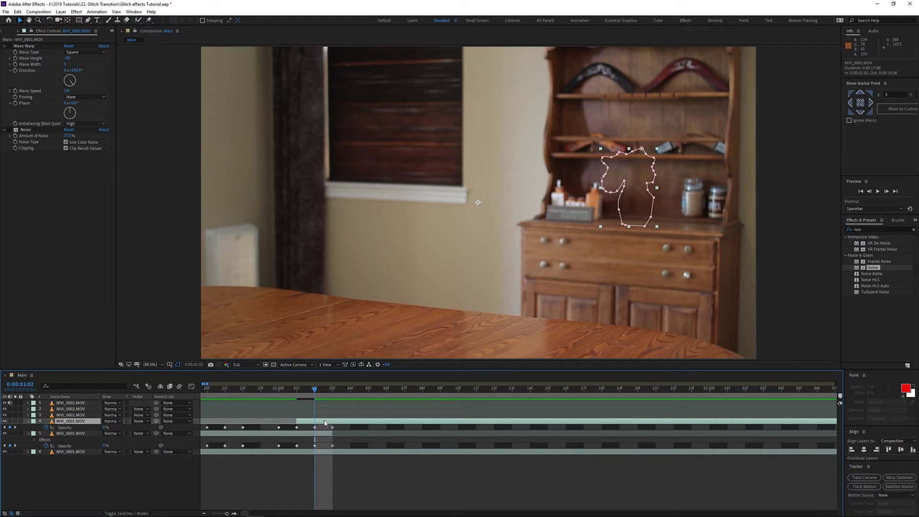
pyautogui.click(46, 428)
pyautogui.click(46, 428)
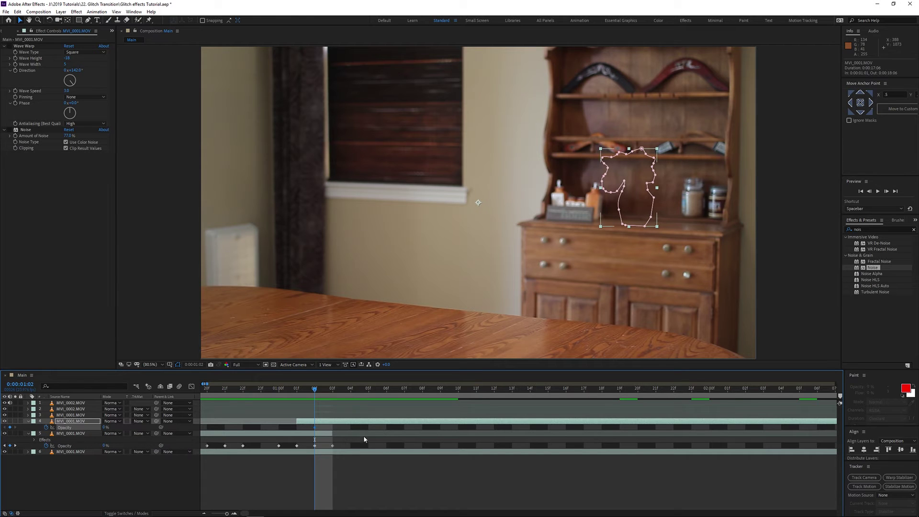
pyautogui.moveTo(316, 392); pyautogui.dragTo(332, 391)
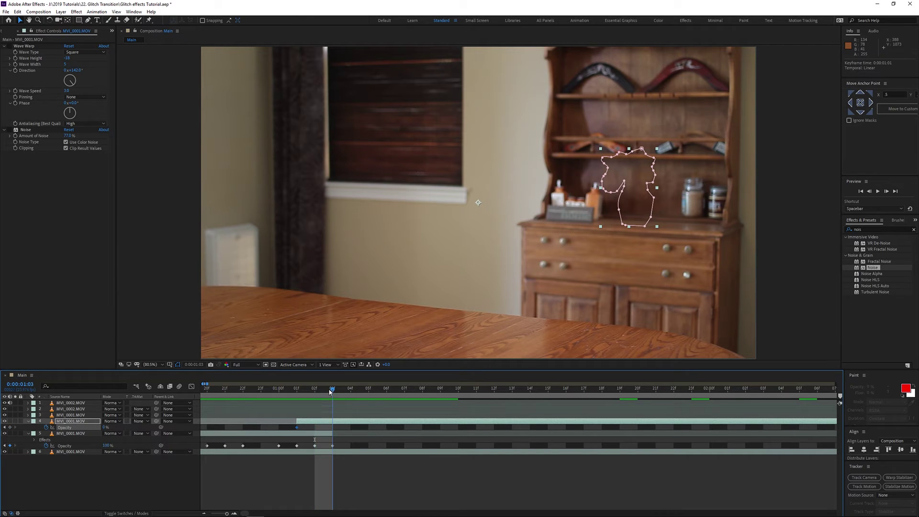
pyautogui.hotkey('ctrl', 'v')
pyautogui.click(105, 427)
pyautogui.write('100')
pyautogui.press('Return')
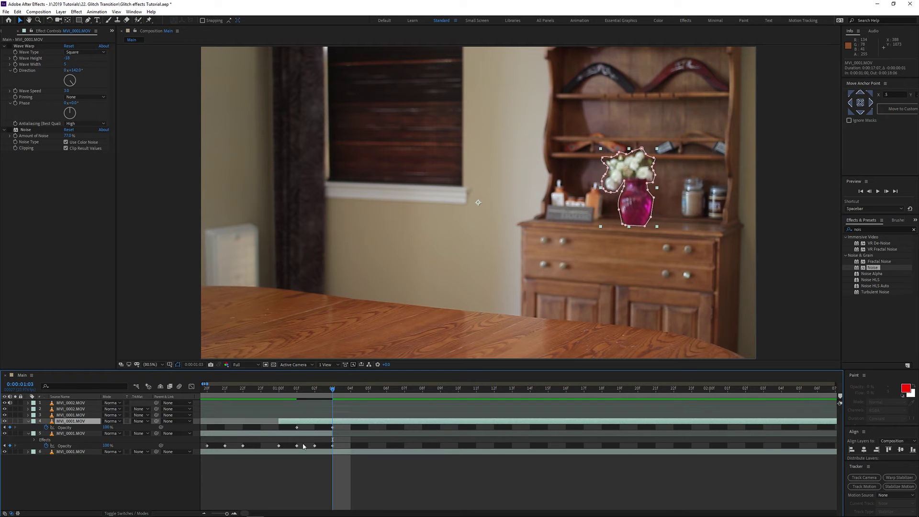
# - RAM-preview the vase transition, then replay the composition from the start
pyautogui.press('space')
pyautogui.press(';')
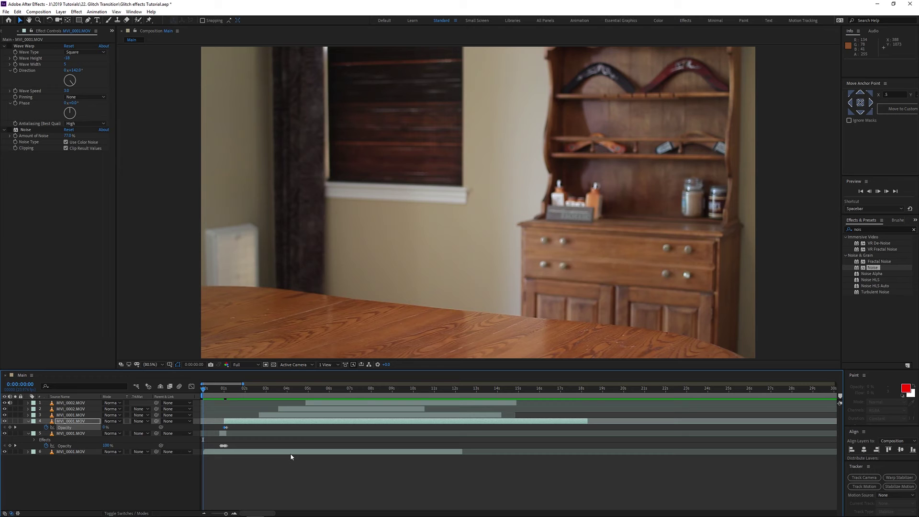
pyautogui.press('space')
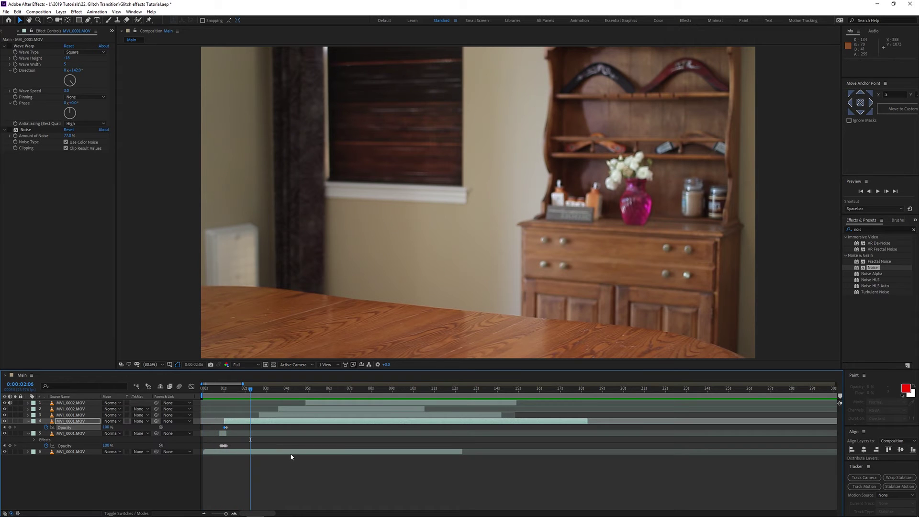
pyautogui.click(320, 480)
pyautogui.press('Home')
pyautogui.press('space')
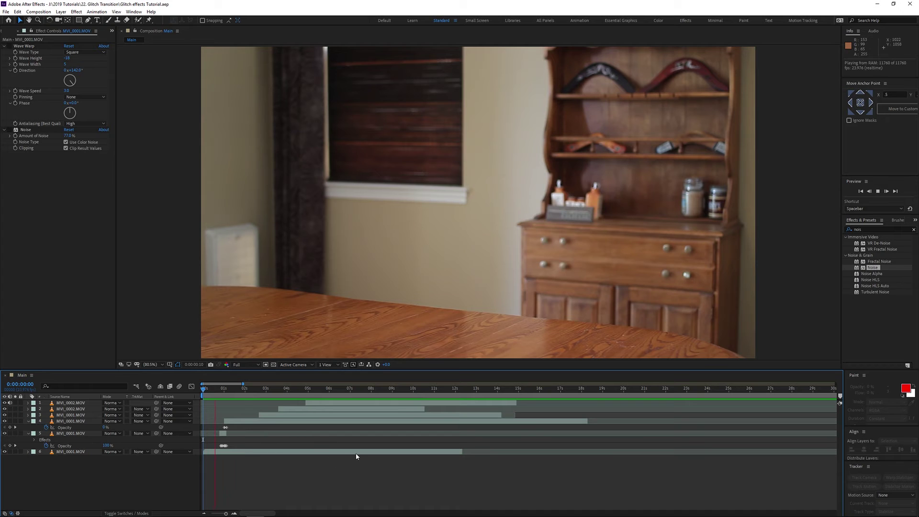
# - Move to 0:00:05:00 and select the seated man's layer 1, MVI_0002.MOV
pyautogui.press('space')
pyautogui.moveTo(250, 391); pyautogui.dragTo(309, 395)
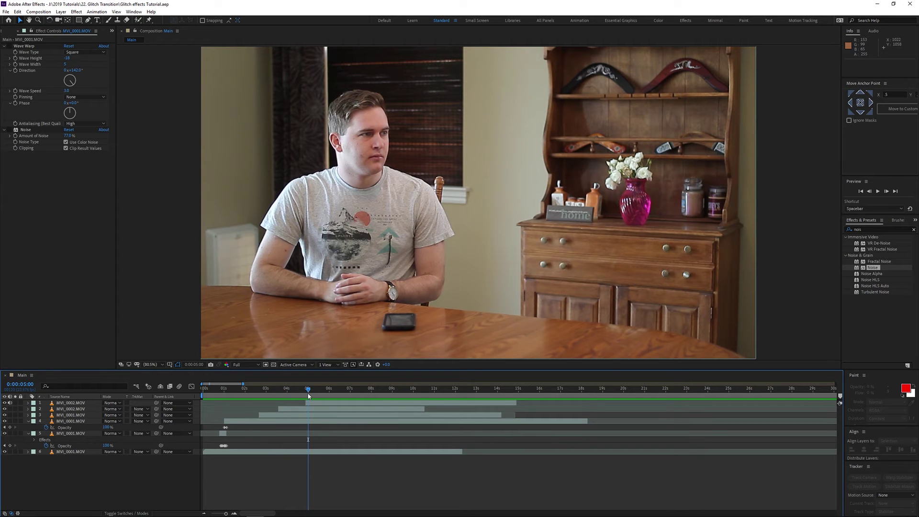
pyautogui.click(336, 403)
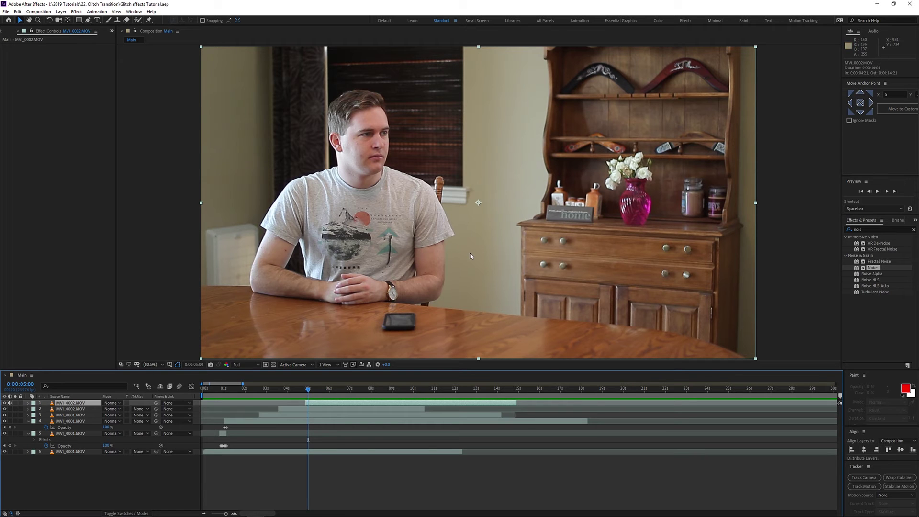
# - Draw a curved mask tracing the seated man along the table edge, arm and sleeve
pyautogui.press('g')
pyautogui.scroll(5, 359, 315)
pyautogui.click(382, 291)
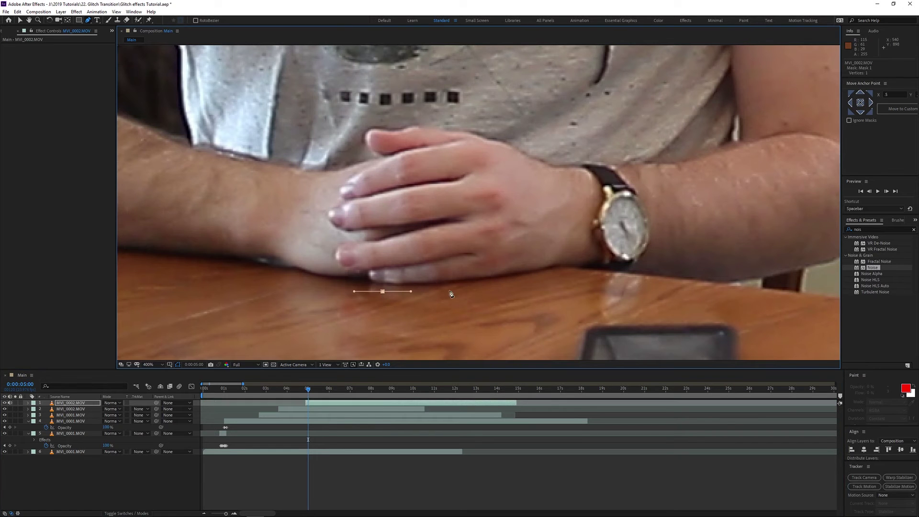
pyautogui.moveTo(521, 281); pyautogui.dragTo(543, 281)
pyautogui.moveTo(613, 282); pyautogui.dragTo(632, 279)
pyautogui.moveTo(676, 279); pyautogui.dragTo(515, 245)
pyautogui.press('space')
pyautogui.moveTo(566, 244); pyautogui.dragTo(616, 236)
pyautogui.moveTo(664, 216); pyautogui.dragTo(674, 202)
pyautogui.press('space')
pyautogui.moveTo(690, 147); pyautogui.dragTo(678, 254)
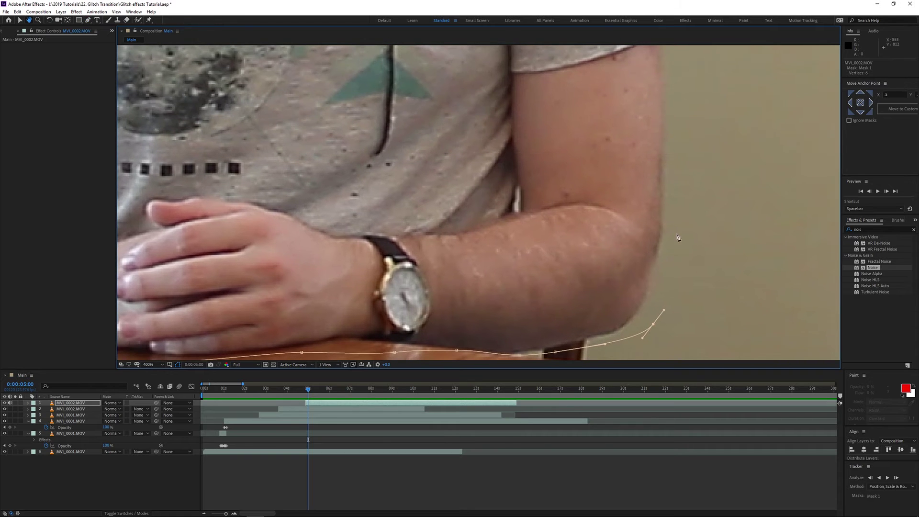
pyautogui.click(676, 87)
pyautogui.moveTo(676, 93); pyautogui.dragTo(572, 307)
pyautogui.moveTo(600, 230); pyautogui.dragTo(623, 171)
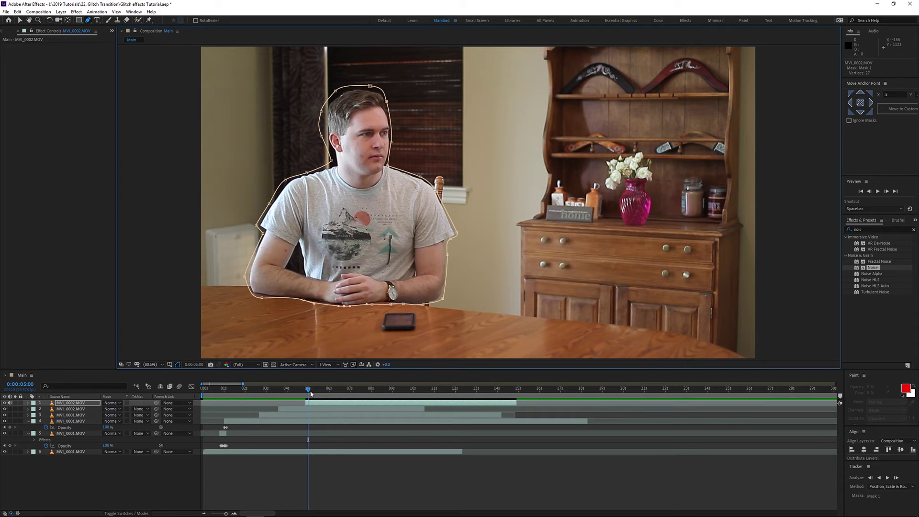
# - Preview the man appearing from 4:20, then give his mask a 6-pixel feather
pyautogui.moveTo(309, 390); pyautogui.dragTo(304, 390)
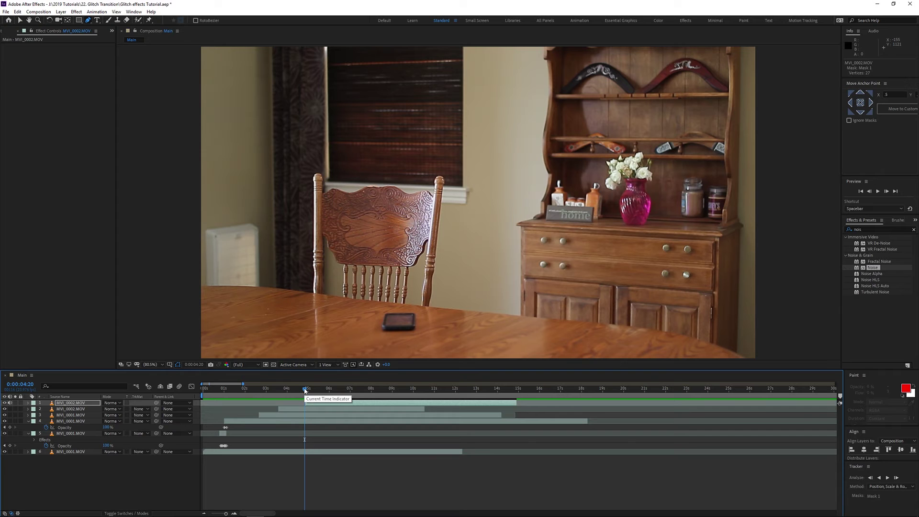
pyautogui.press('space')
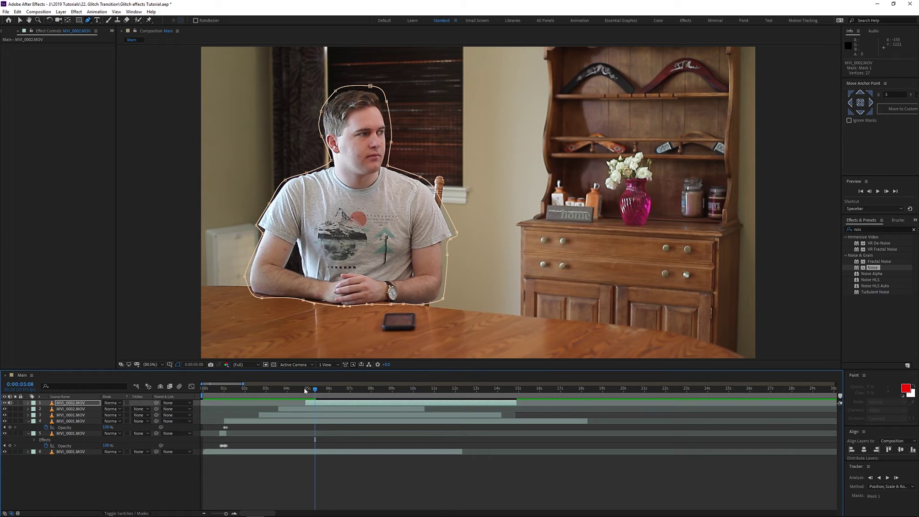
pyautogui.press('v')
pyautogui.press('f')
pyautogui.click(111, 415)
pyautogui.write('6')
pyautogui.press('Return')
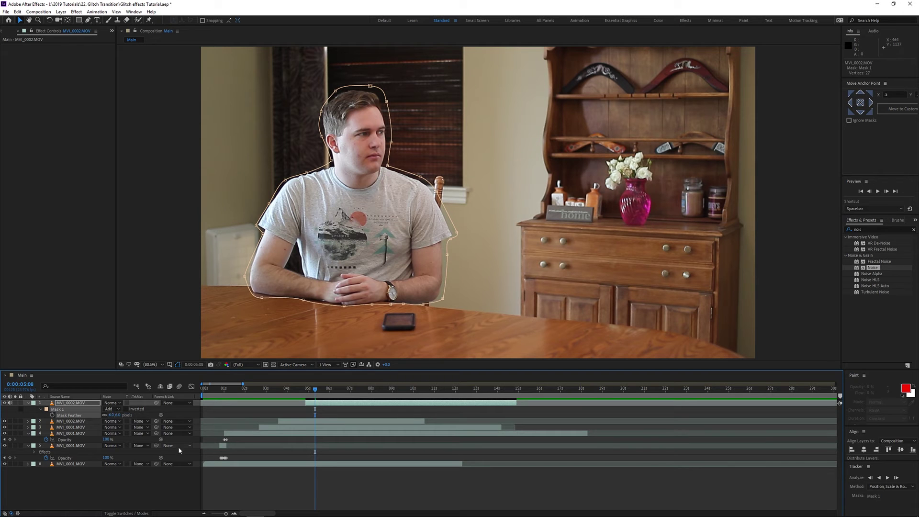
pyautogui.click(262, 490)
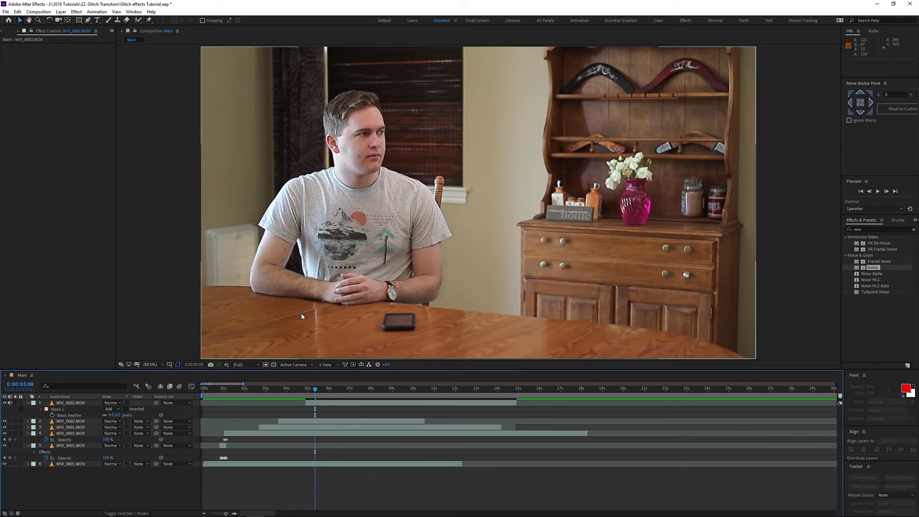
# - Copy layer 5's seven Opacity keyframes onto the man's layer at 0:00:04:21
pyautogui.moveTo(315, 390); pyautogui.dragTo(309, 392)
pyautogui.press('=')
pyautogui.press('=')
pyautogui.moveTo(215, 385); pyautogui.dragTo(208, 385)
pyautogui.moveTo(305, 460); pyautogui.dragTo(268, 463)
pyautogui.hotkey('ctrl', 'c')
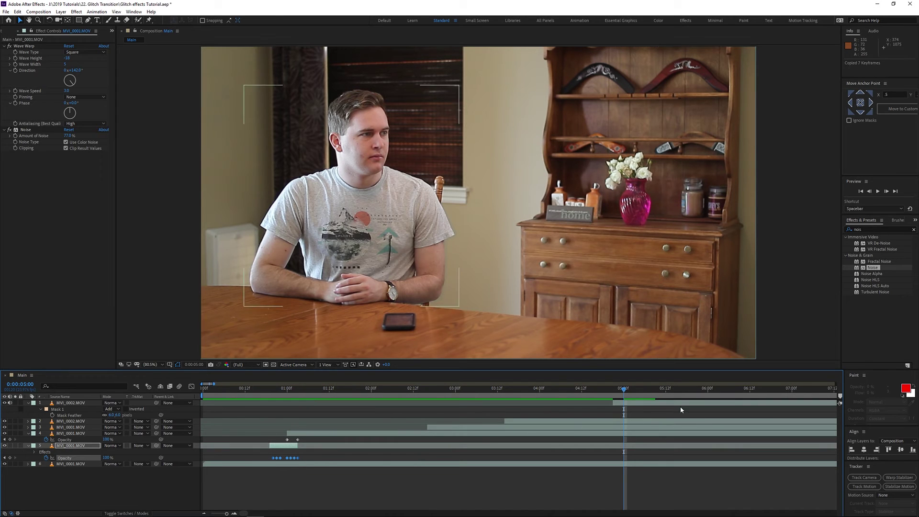
pyautogui.click(649, 406)
pyautogui.moveTo(623, 391); pyautogui.dragTo(613, 391)
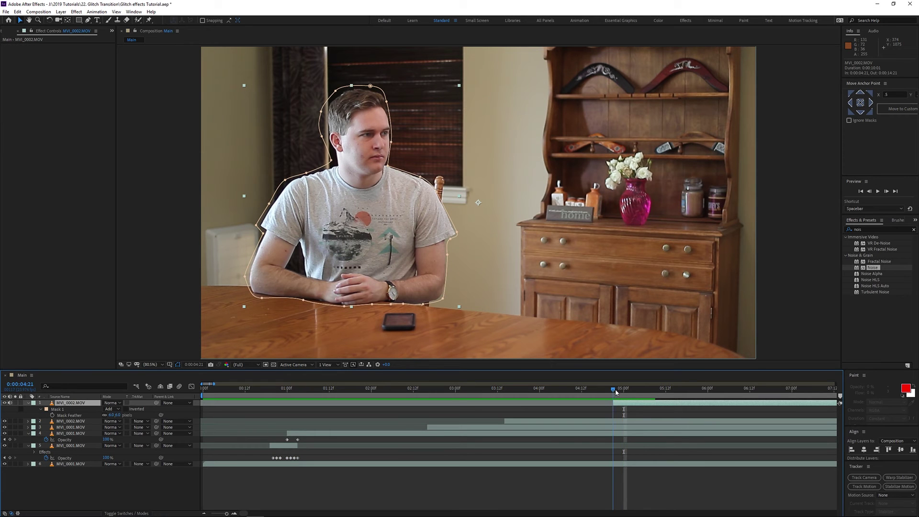
pyautogui.hotkey('ctrl', 'v')
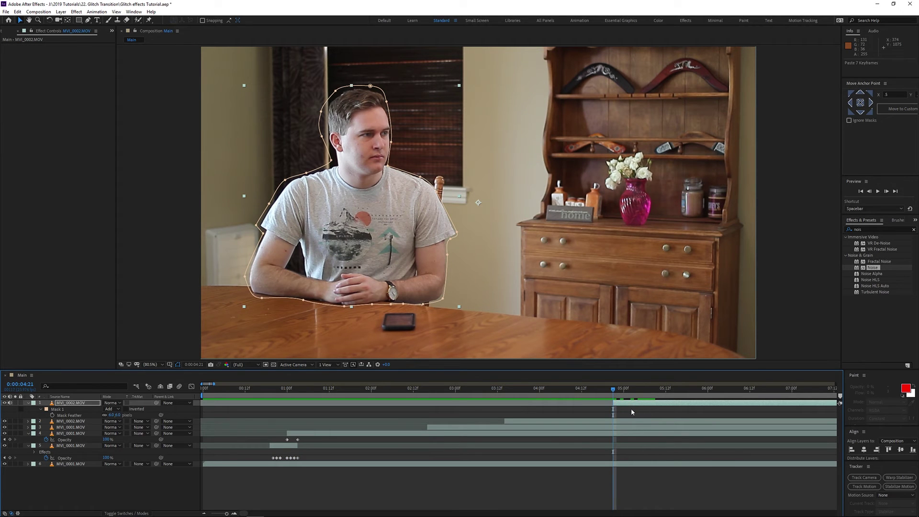
# - Preview the man's flicker from 0:00:03:18, then select glitch layer 5 MVI_0001.MOV
pyautogui.moveTo(613, 390)
pyautogui.mouseDown()
pyautogui.moveTo(638, 389)
pyautogui.moveTo(616, 390)
pyautogui.mouseUp()
pyautogui.press('space')
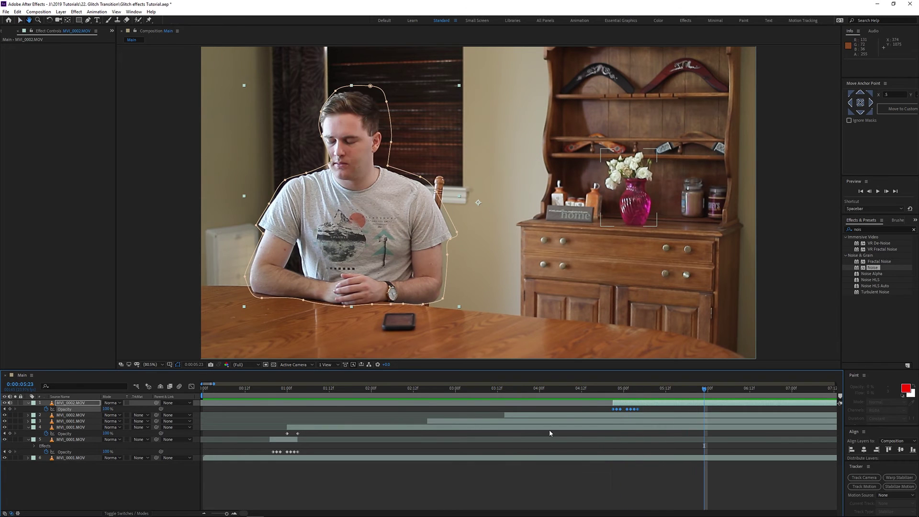
pyautogui.press('v')
pyautogui.press('-')
pyautogui.press('-')
pyautogui.press('-')
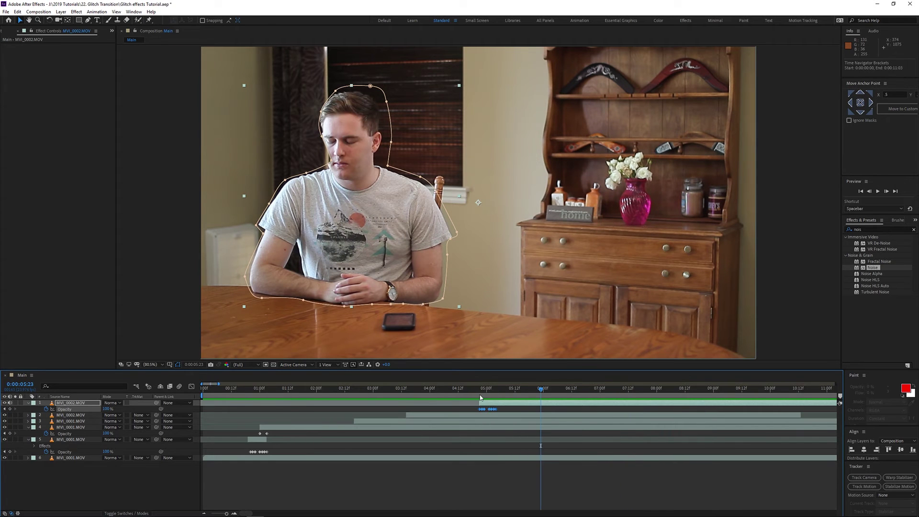
pyautogui.click(287, 392)
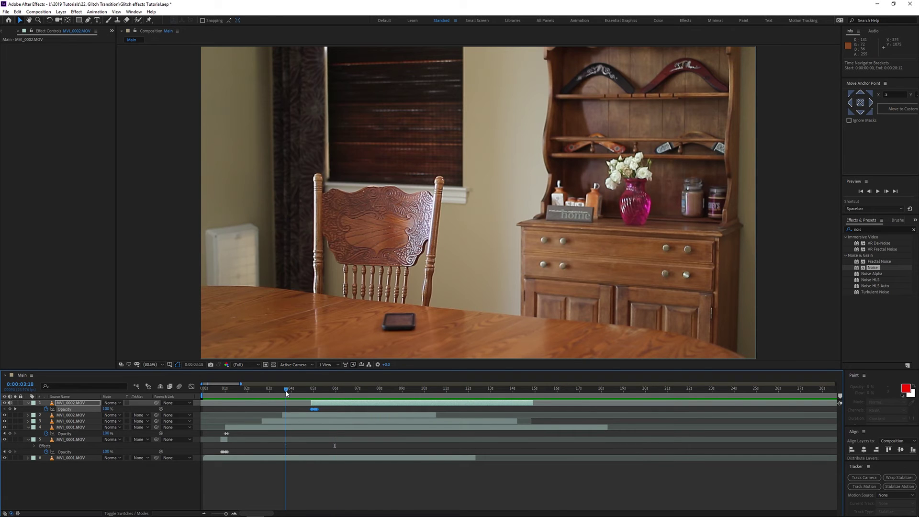
pyautogui.press('space')
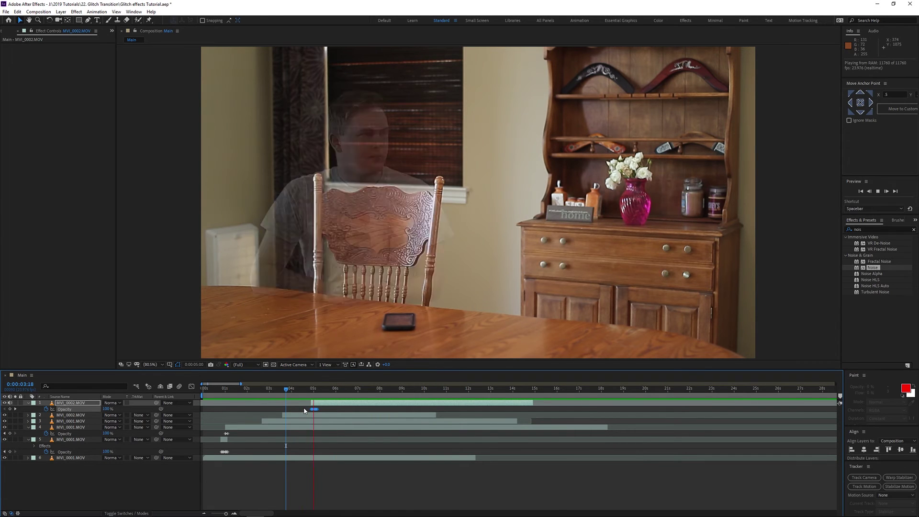
pyautogui.press('space')
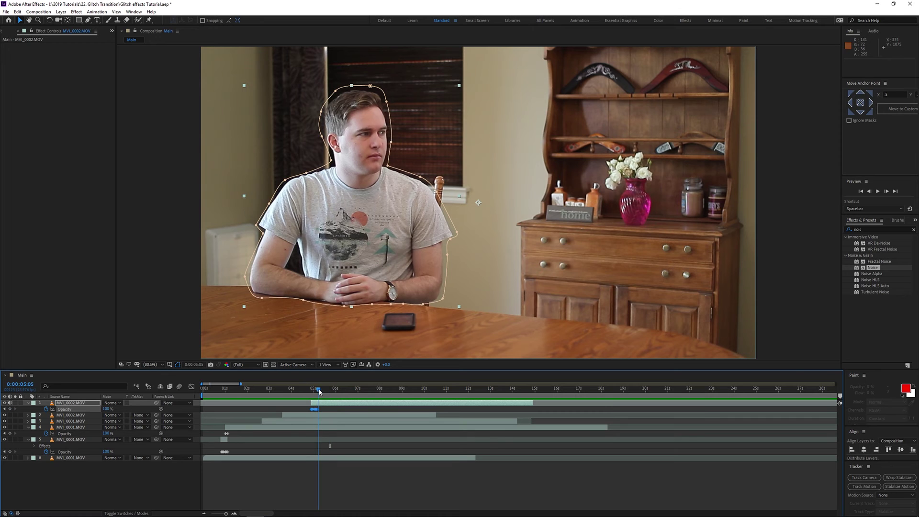
pyautogui.click(225, 439)
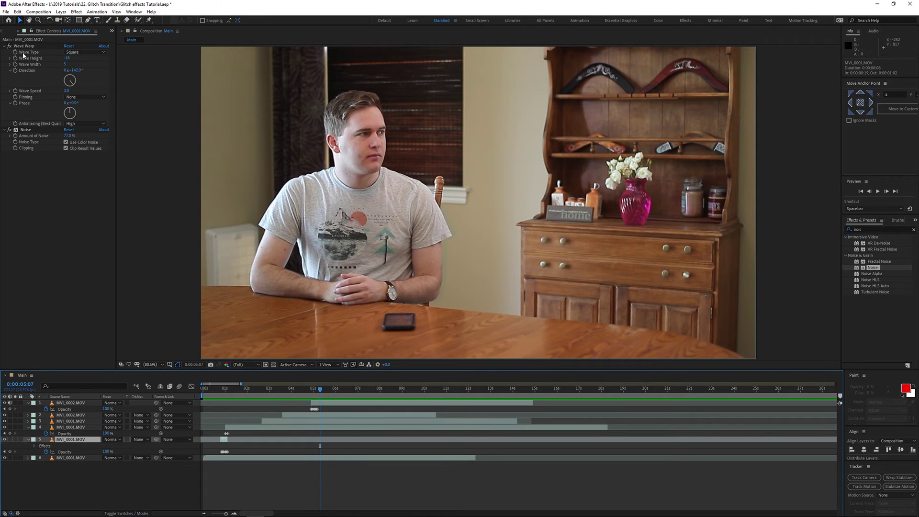
# - Copy the Wave Warp and Noise effects onto the masked man layer and preview the glitch
pyautogui.click(21, 46)
pyautogui.keyDown('shift'); pyautogui.click(26, 130); pyautogui.keyUp('shift')
pyautogui.hotkey('ctrl', 'c')
pyautogui.click(337, 403)
pyautogui.hotkey('ctrl', 'v')
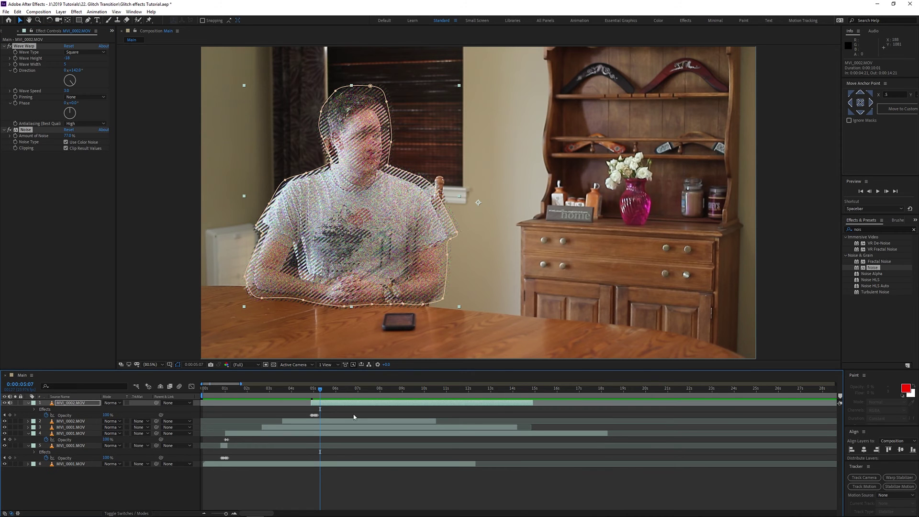
pyautogui.moveTo(320, 388); pyautogui.dragTo(307, 389)
pyautogui.press('space')
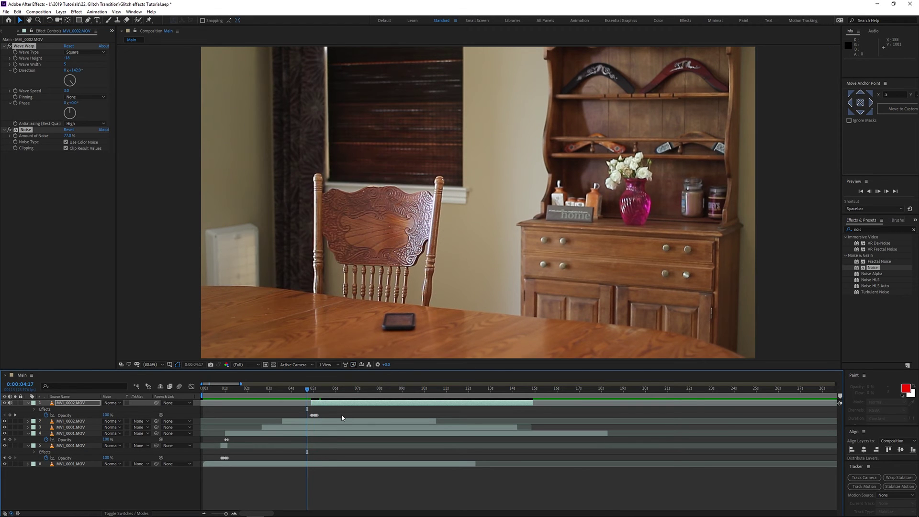
pyautogui.press('space')
pyautogui.scroll(3, 324, 415)
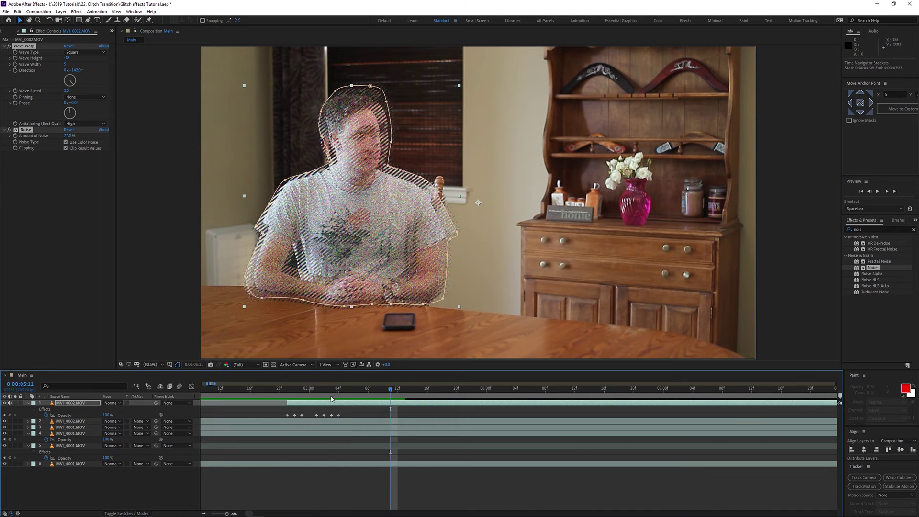
# - Split the man's layer at 0:00:05:04 and turn off Noise on the later piece
pyautogui.click(339, 389)
pyautogui.click(349, 405)
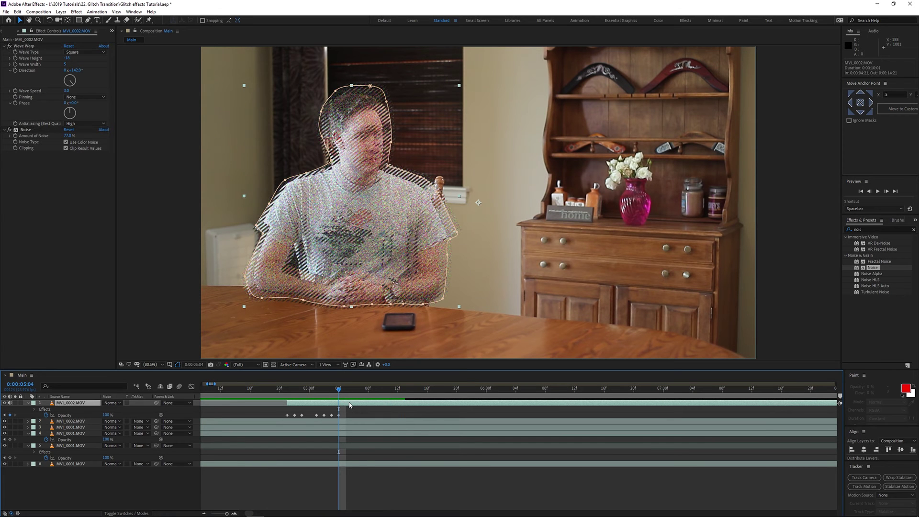
pyautogui.hotkey('ctrl', 'shift', 'd')
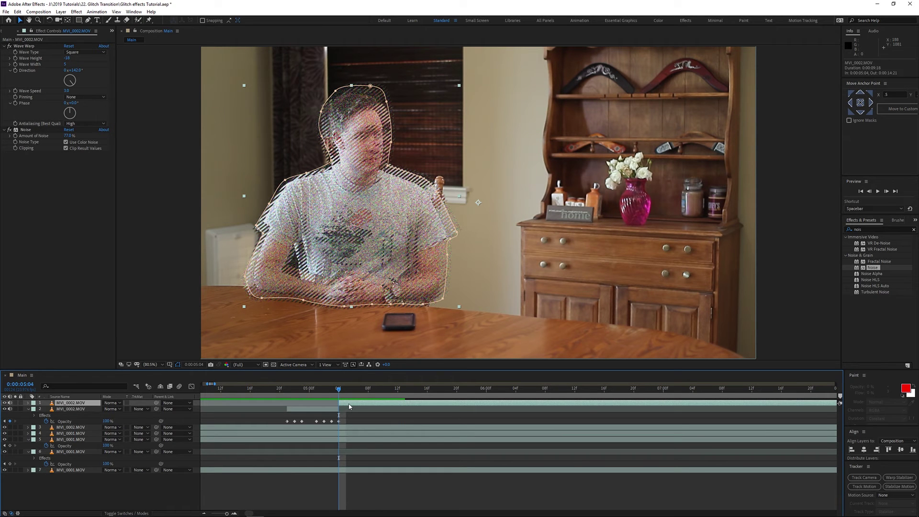
pyautogui.click(9, 129)
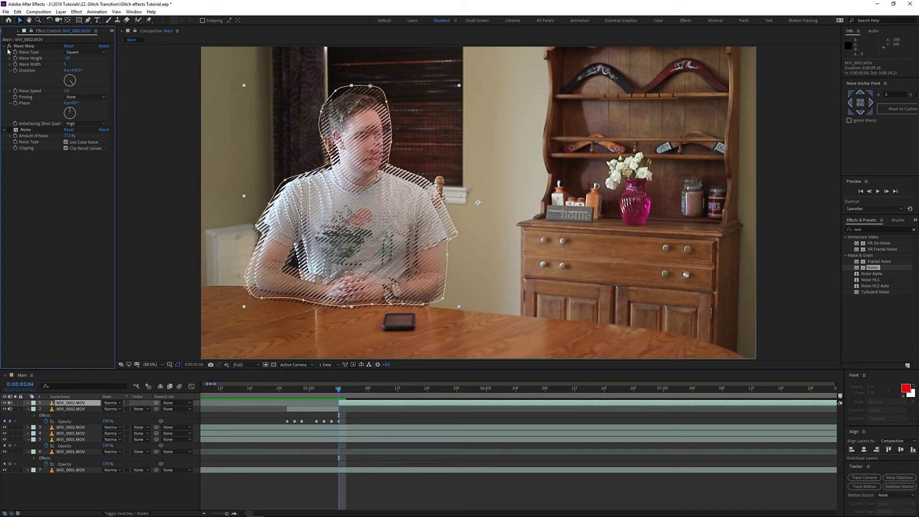
pyautogui.click(388, 405)
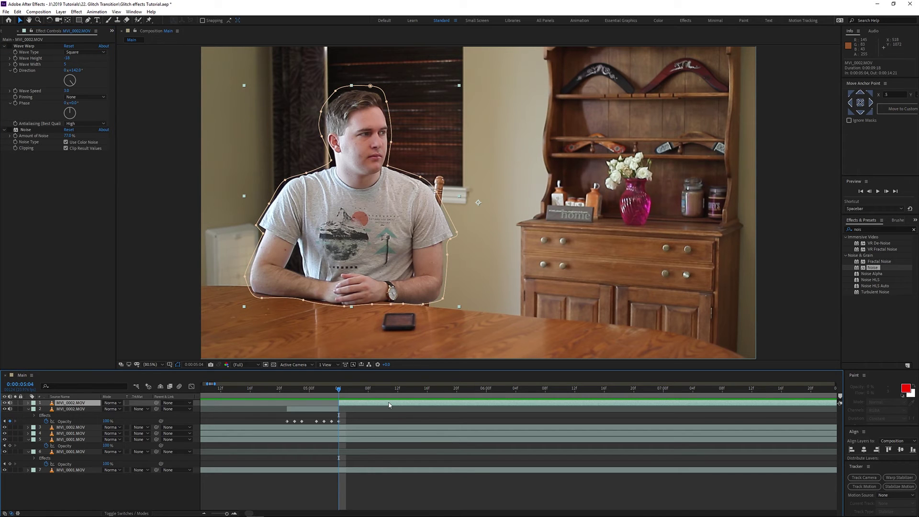
pyautogui.press('u')
pyautogui.click(337, 415)
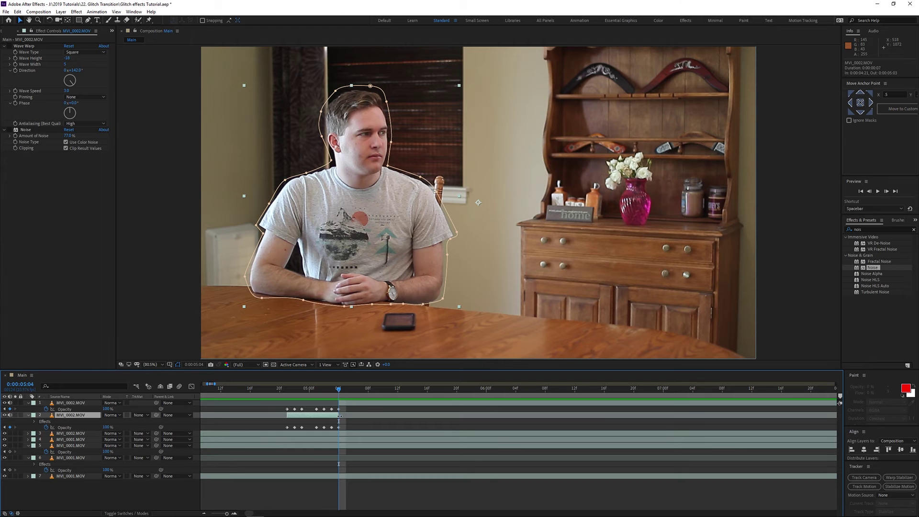
# - Trim layer 2 at the playhead and start layer 1 at 0:00:05:02 with 0% opacity
pyautogui.moveTo(356, 415); pyautogui.dragTo(345, 410)
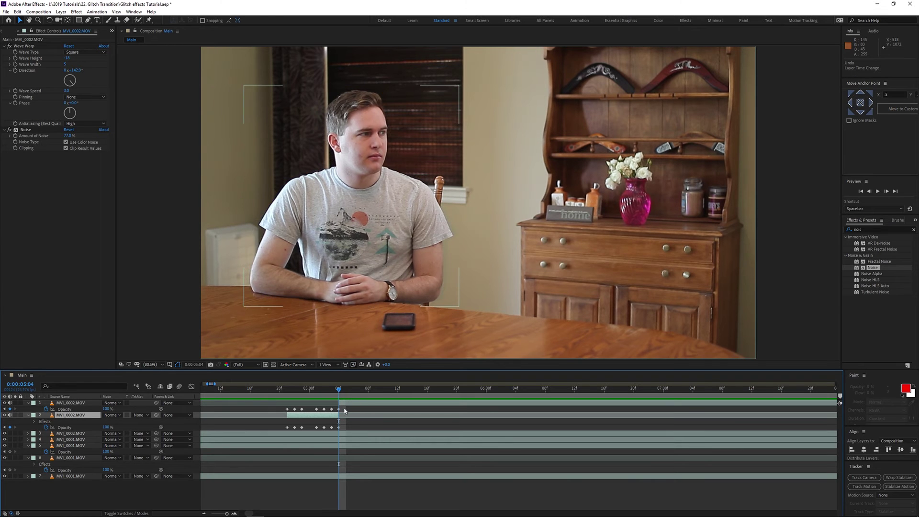
pyautogui.click(48, 409)
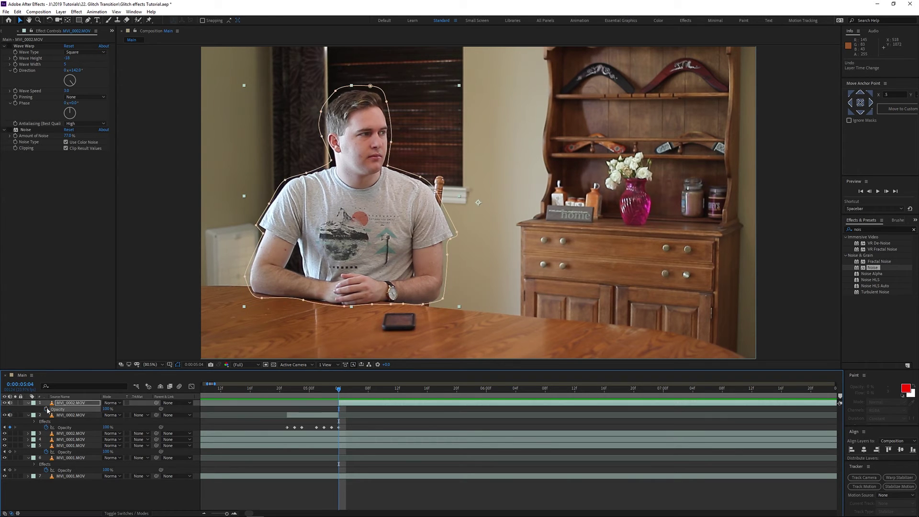
pyautogui.moveTo(339, 403)
pyautogui.mouseDown()
pyautogui.moveTo(325, 403)
pyautogui.moveTo(344, 415)
pyautogui.mouseUp()
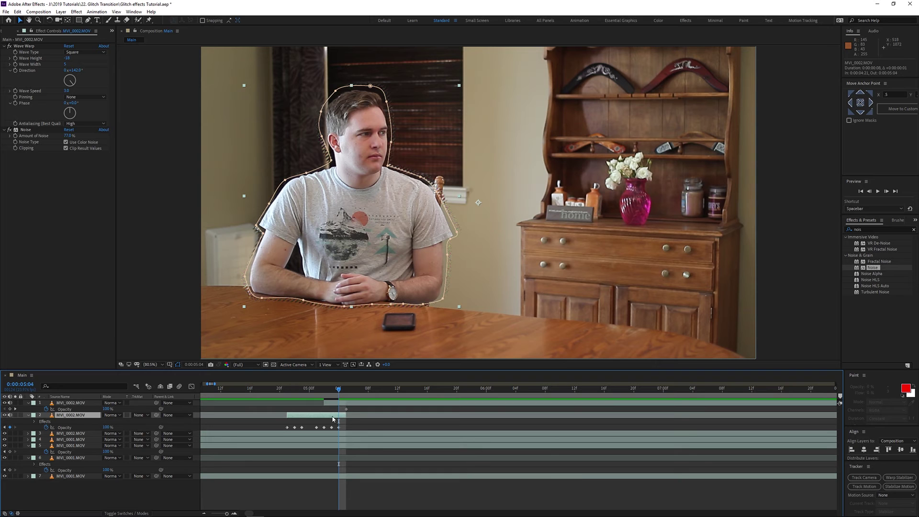
pyautogui.click(108, 408)
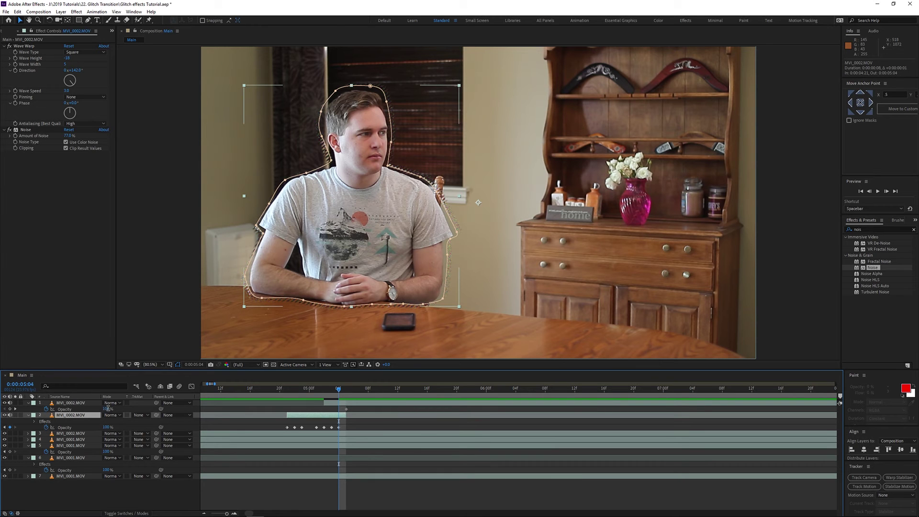
pyautogui.write('0')
pyautogui.press('Return')
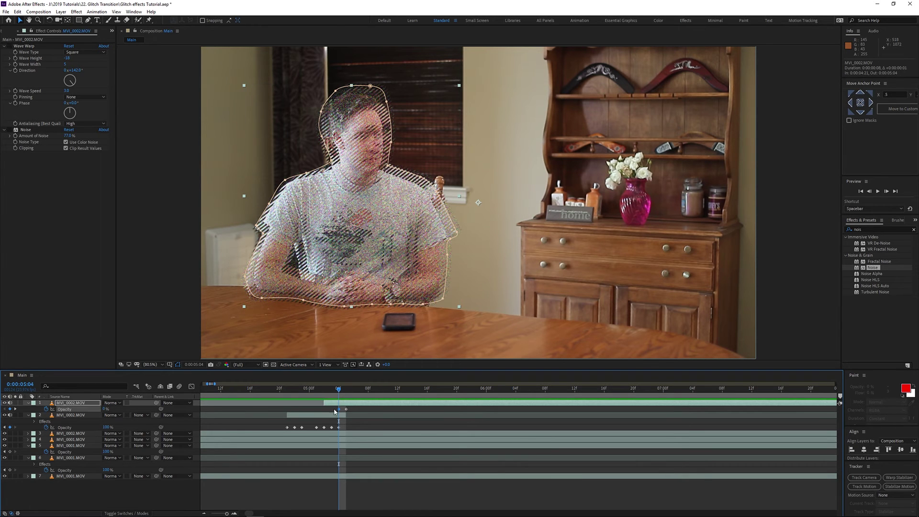
pyautogui.moveTo(338, 410); pyautogui.dragTo(282, 399)
pyautogui.press('space')
pyautogui.press('space')
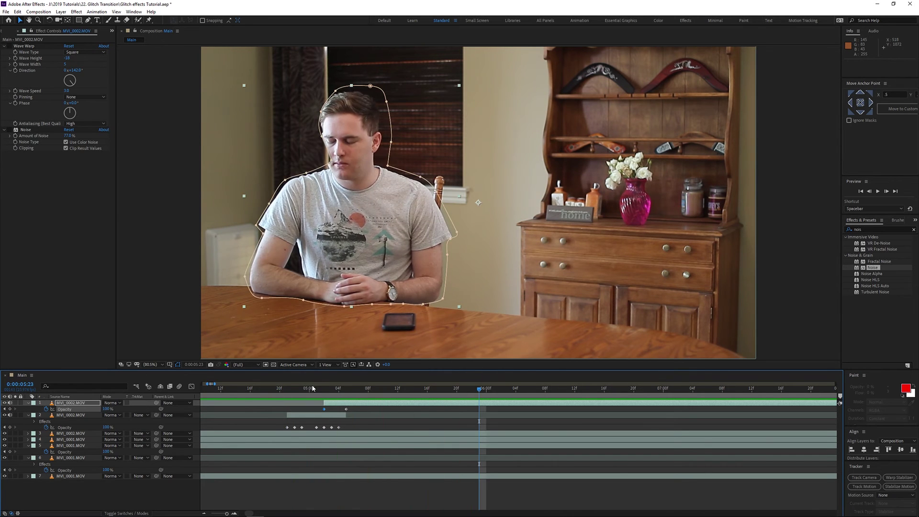
pyautogui.press('space')
pyautogui.press('space')
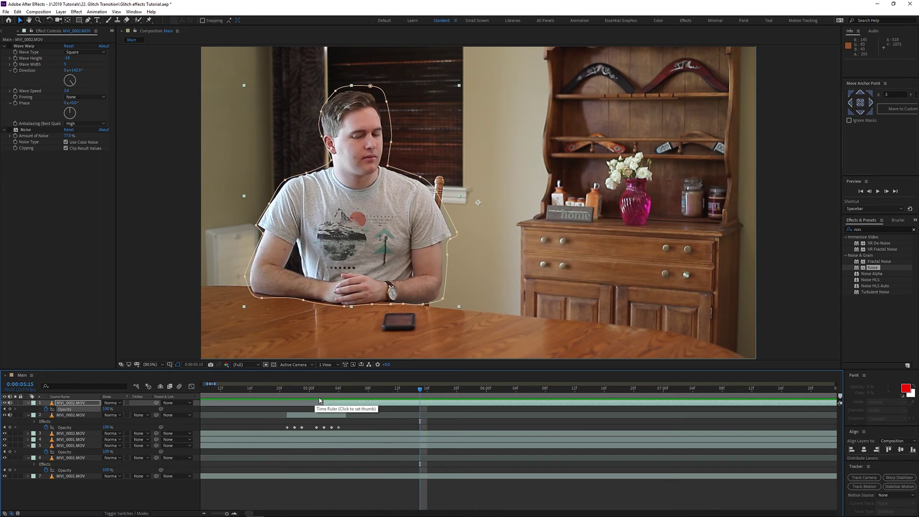
pyautogui.moveTo(321, 393); pyautogui.dragTo(346, 390)
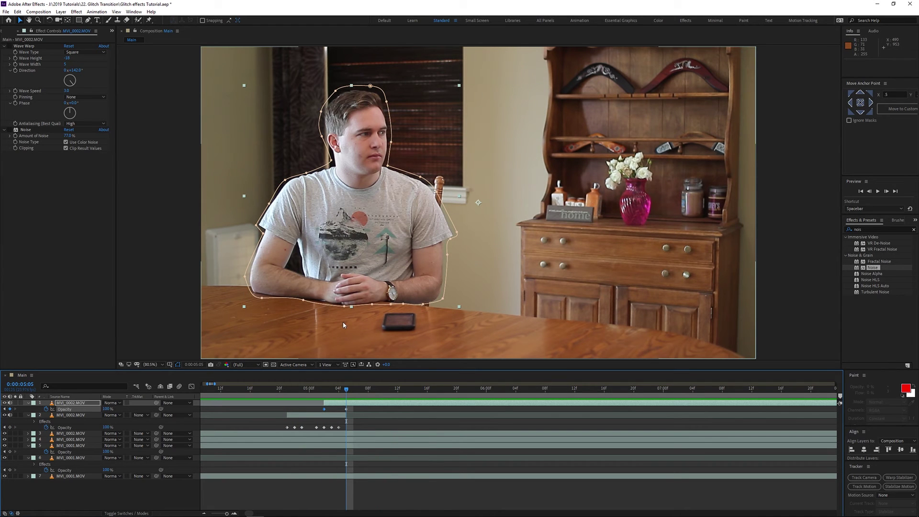
# - Delete Mask 1 from the top MVI_0002.MOV layer and preview from the glitch frame
pyautogui.click(341, 404)
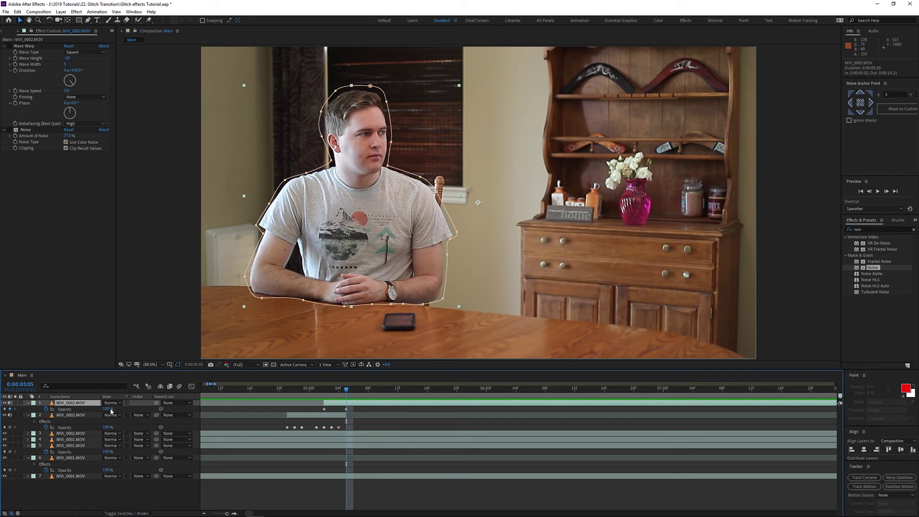
pyautogui.press('m')
pyautogui.click(57, 410)
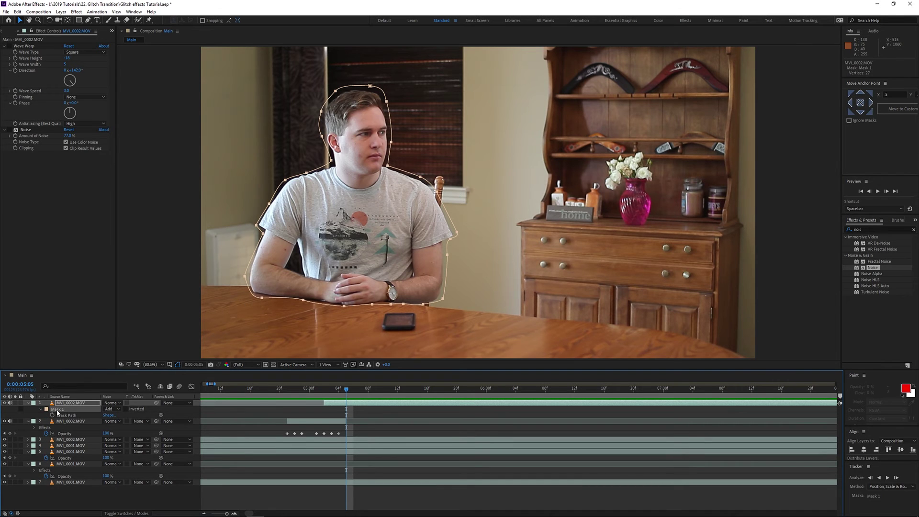
pyautogui.press('Delete')
pyautogui.moveTo(342, 391); pyautogui.dragTo(292, 395)
pyautogui.press('space')
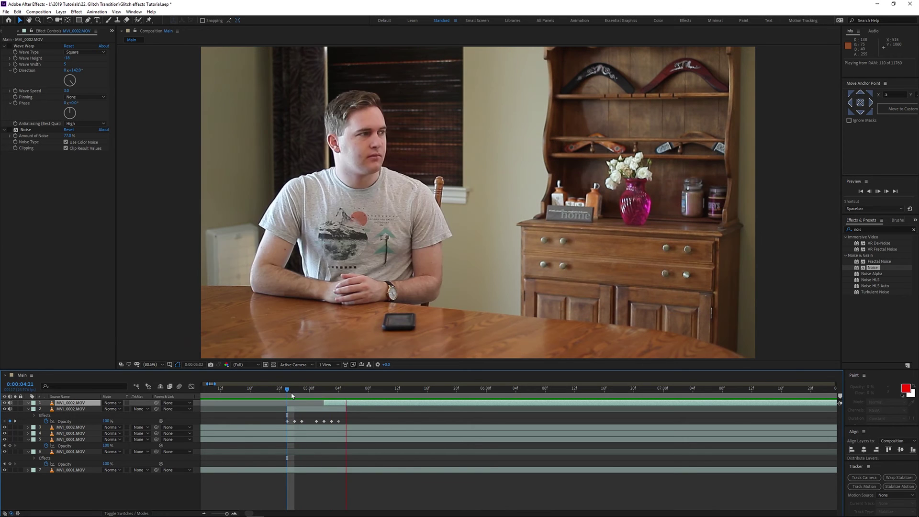
pyautogui.press(';')
pyautogui.moveTo(301, 393); pyautogui.dragTo(321, 393)
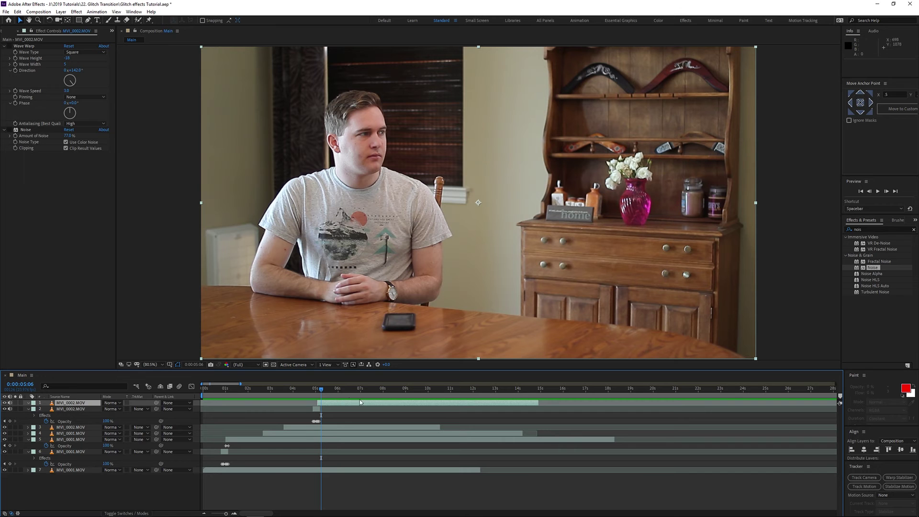
pyautogui.moveTo(314, 393); pyautogui.dragTo(220, 404)
pyautogui.press('Home')
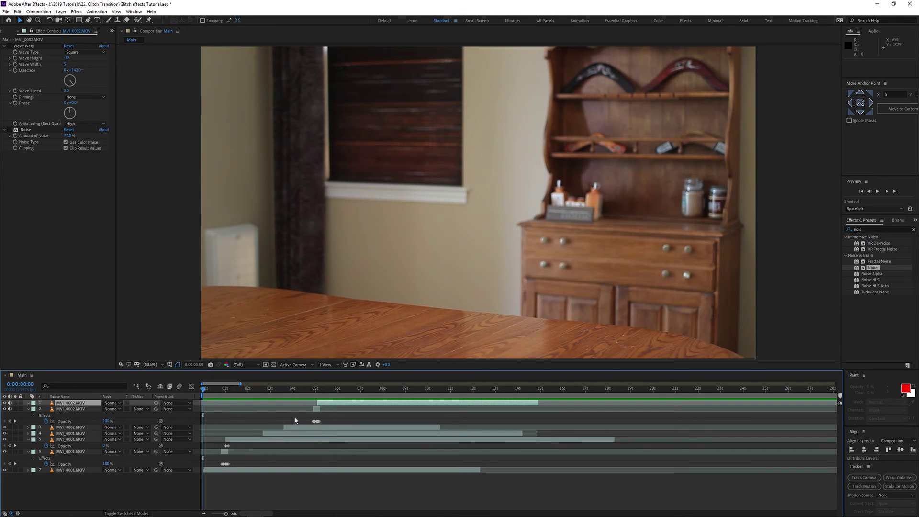
pyautogui.press('space')
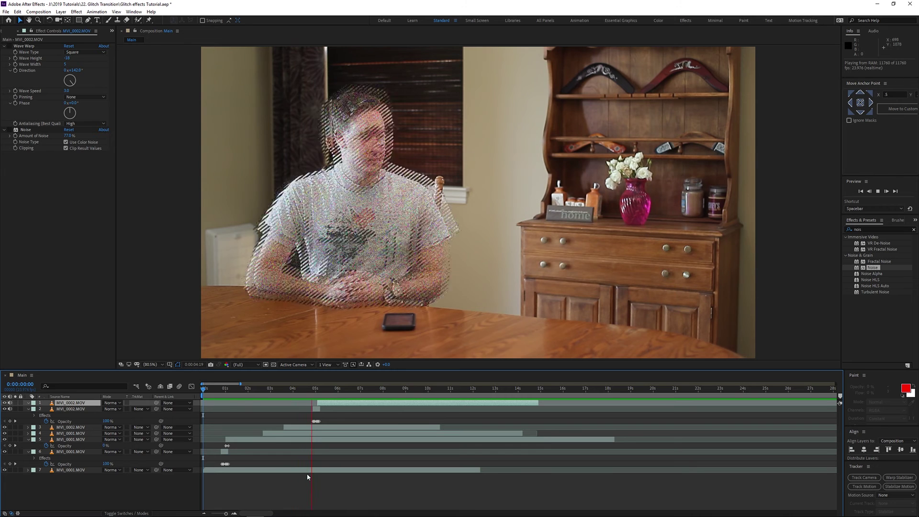
pyautogui.press('space')
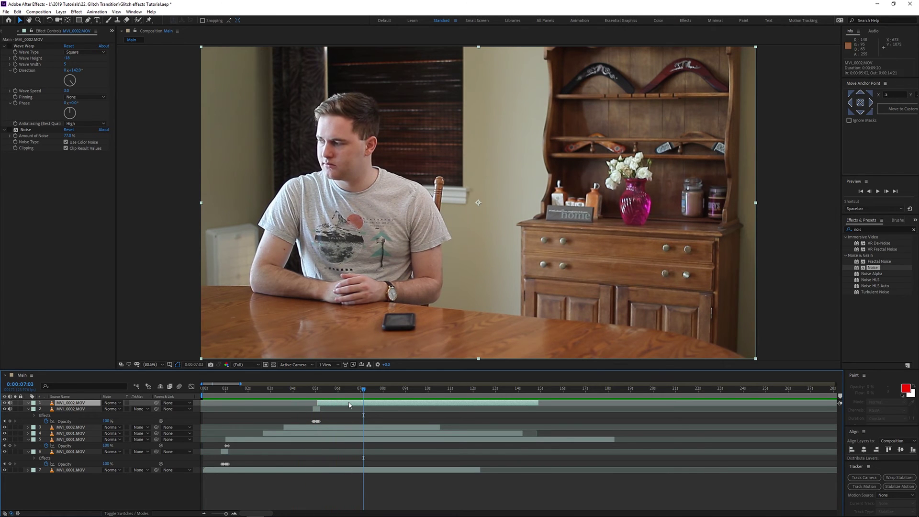
# - Mask the top man layer with a left-side rectangle extended past the frame, feathered 92 pixels
pyautogui.click(80, 21)
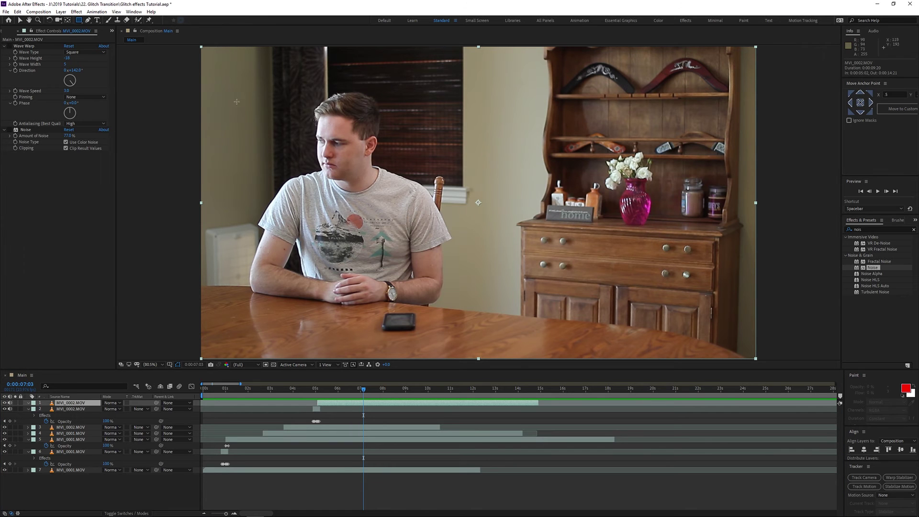
pyautogui.moveTo(223, 62)
pyautogui.mouseDown()
pyautogui.moveTo(413, 364)
pyautogui.moveTo(483, 376)
pyautogui.mouseUp()
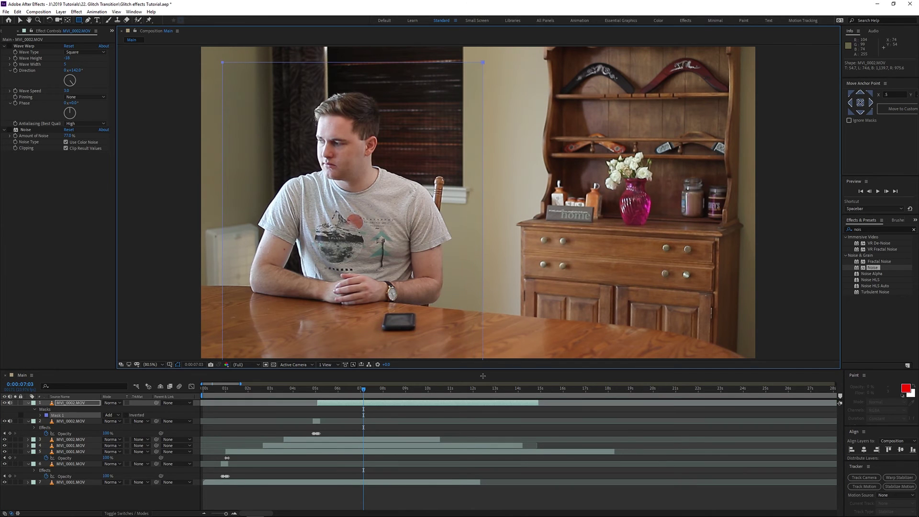
pyautogui.press('f')
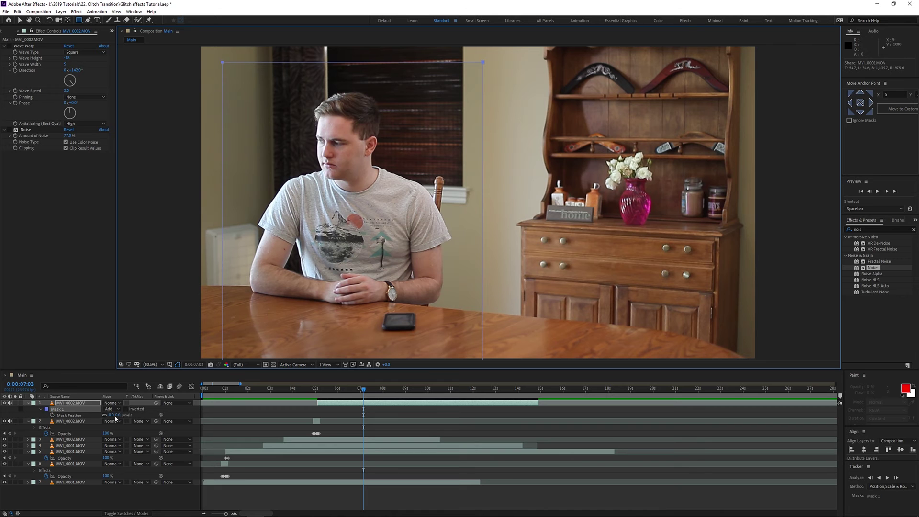
pyautogui.moveTo(112, 415); pyautogui.dragTo(136, 415)
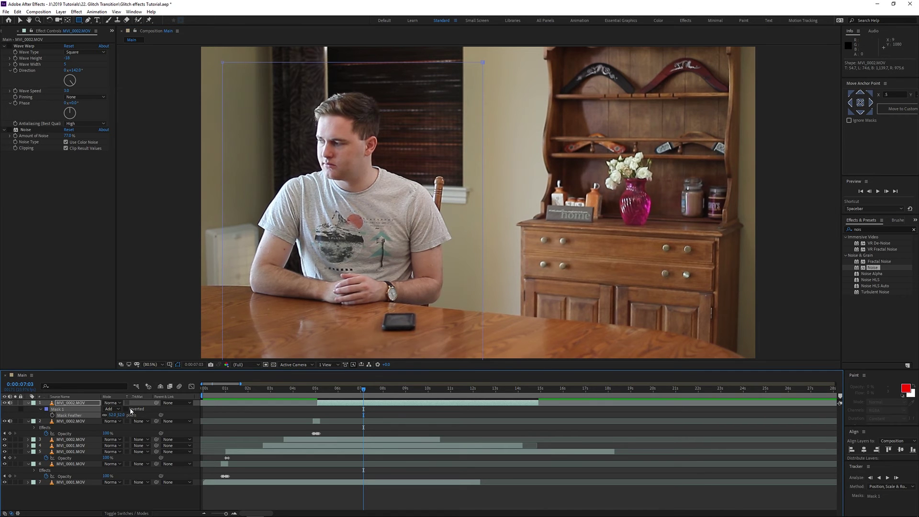
pyautogui.press('v')
pyautogui.moveTo(361, 63); pyautogui.dragTo(357, 45)
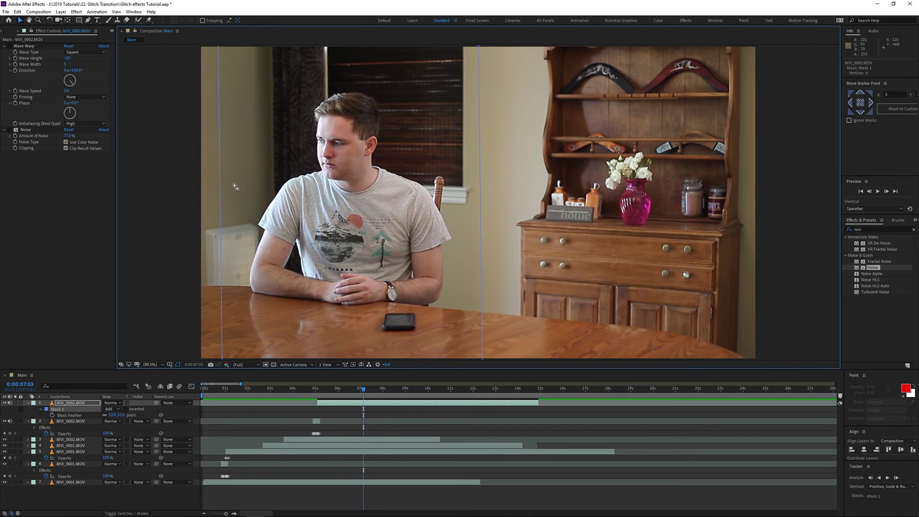
pyautogui.moveTo(220, 190); pyautogui.dragTo(172, 189)
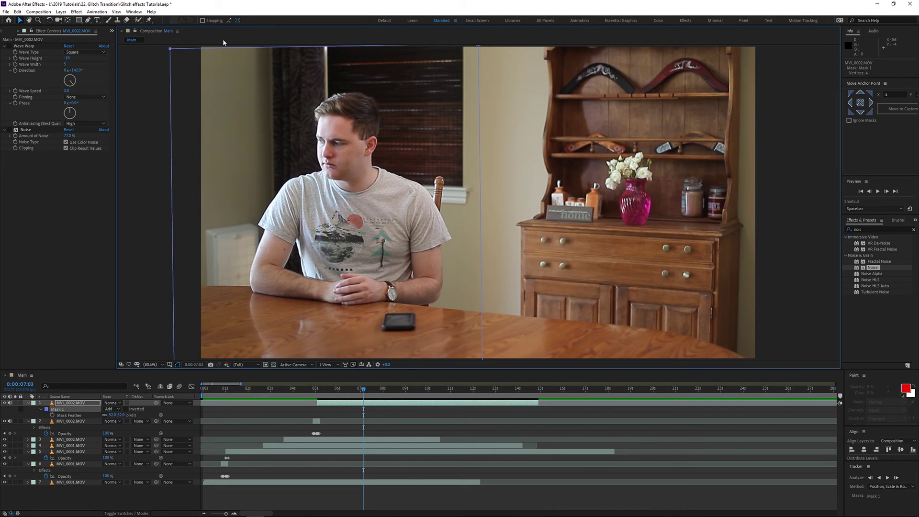
pyautogui.click(346, 409)
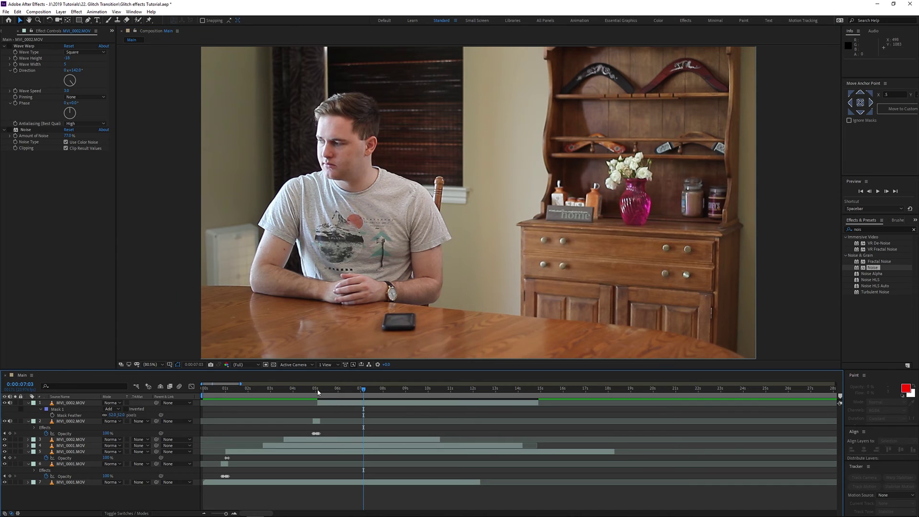
pyautogui.click(346, 405)
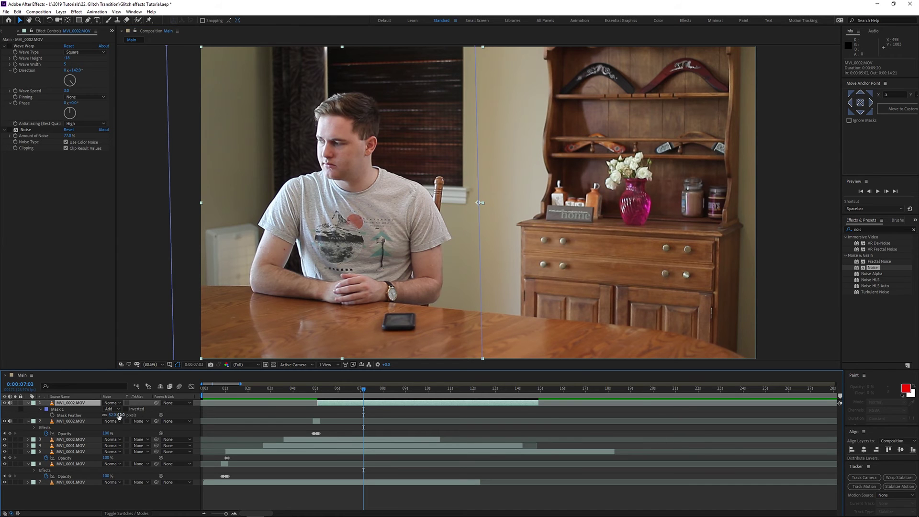
pyautogui.moveTo(113, 415); pyautogui.dragTo(132, 415)
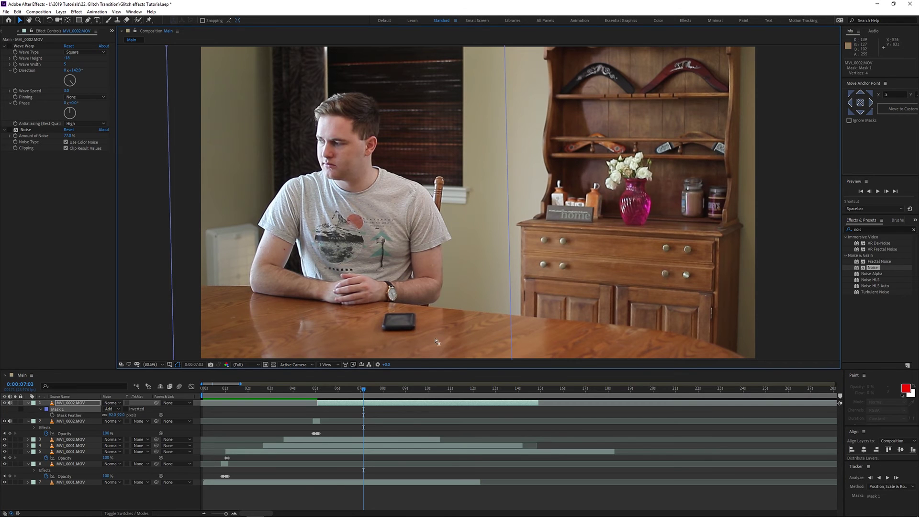
pyautogui.click(316, 400)
pyautogui.press('space')
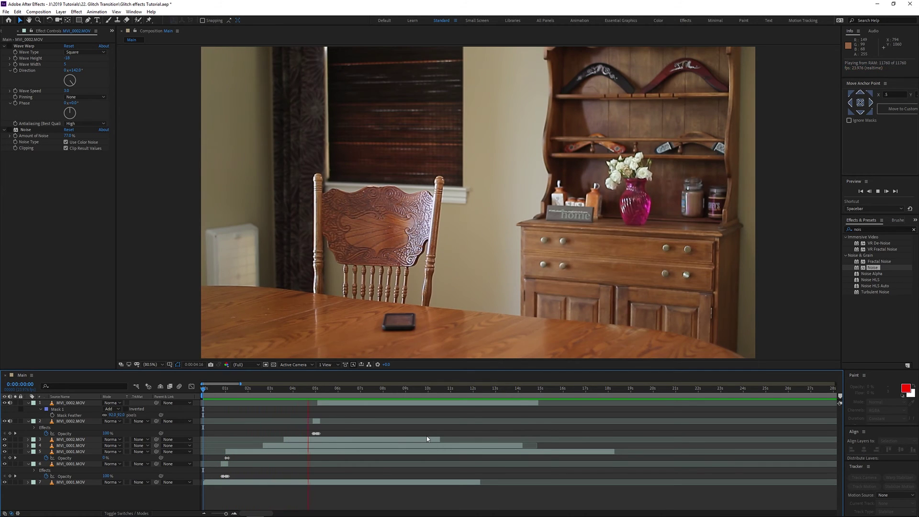
# - Hide layers 3 and 4 and preview the composition
pyautogui.press('space')
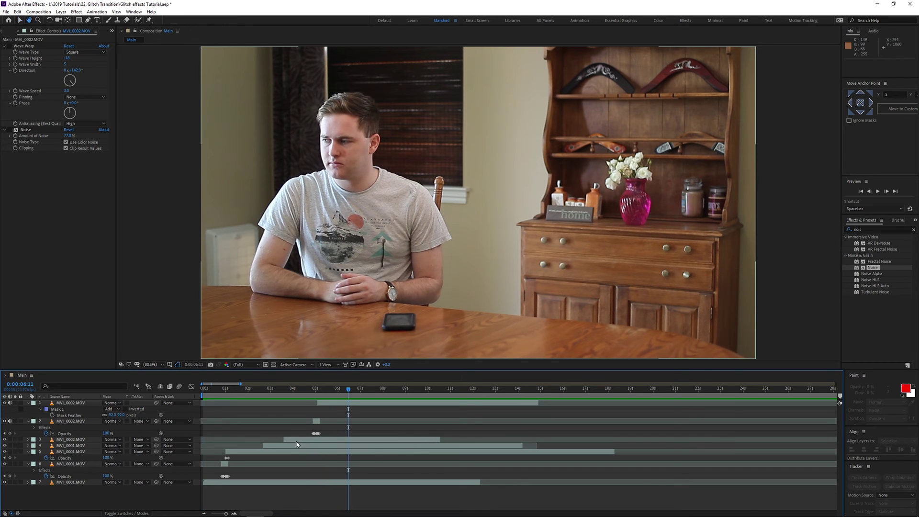
pyautogui.click(297, 439)
pyautogui.keyDown('shift'); pyautogui.click(294, 446); pyautogui.keyUp('shift')
pyautogui.click(5, 446)
pyautogui.click(5, 439)
pyautogui.click(316, 466)
pyautogui.press('space')
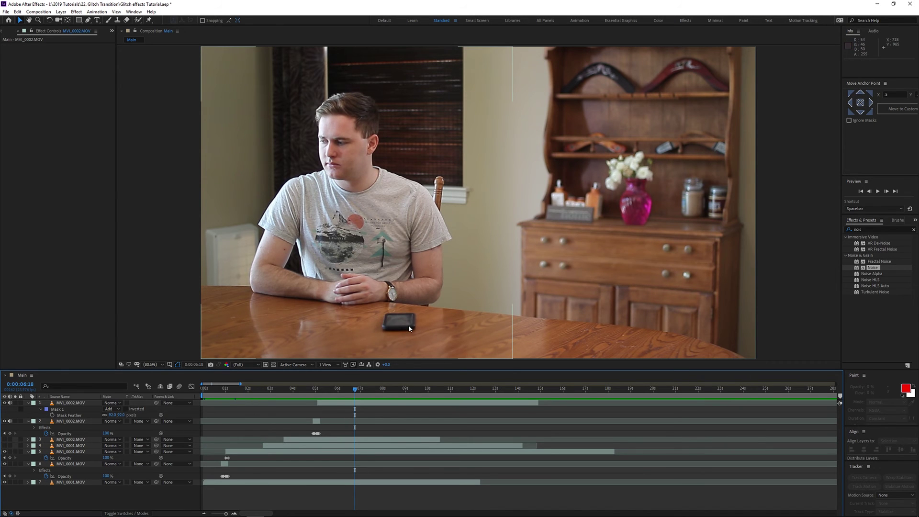
# - Turn layer 3's chair footage back on, checking it at 0:00:03:21
pyautogui.moveTo(293, 388); pyautogui.dragTo(275, 389)
pyautogui.click(282, 447)
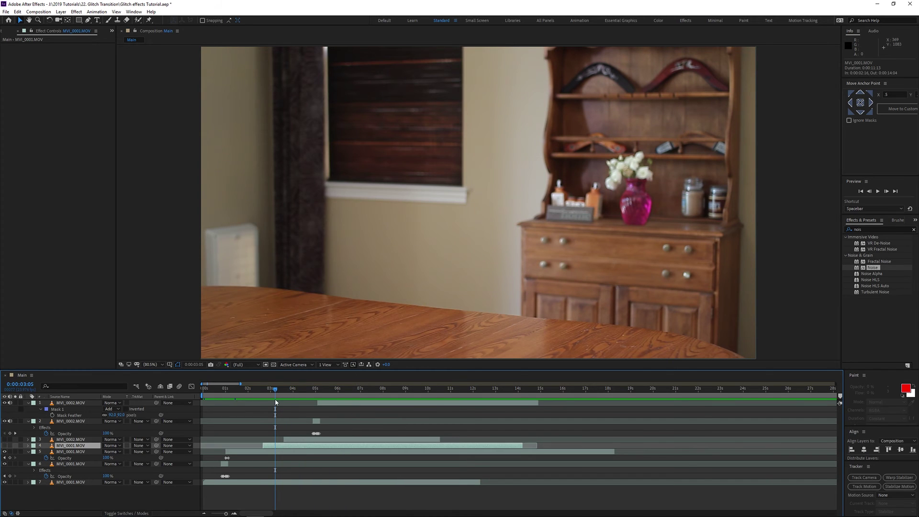
pyautogui.click(299, 439)
pyautogui.click(290, 388)
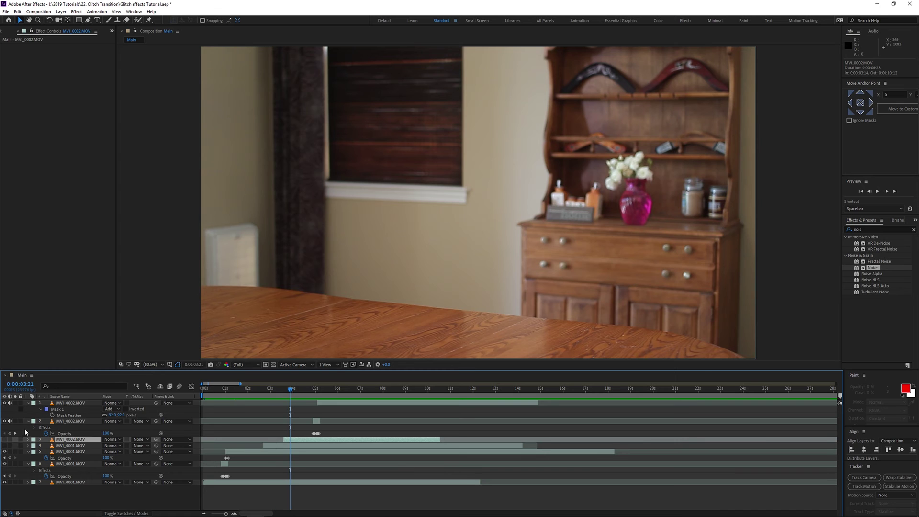
pyautogui.click(5, 440)
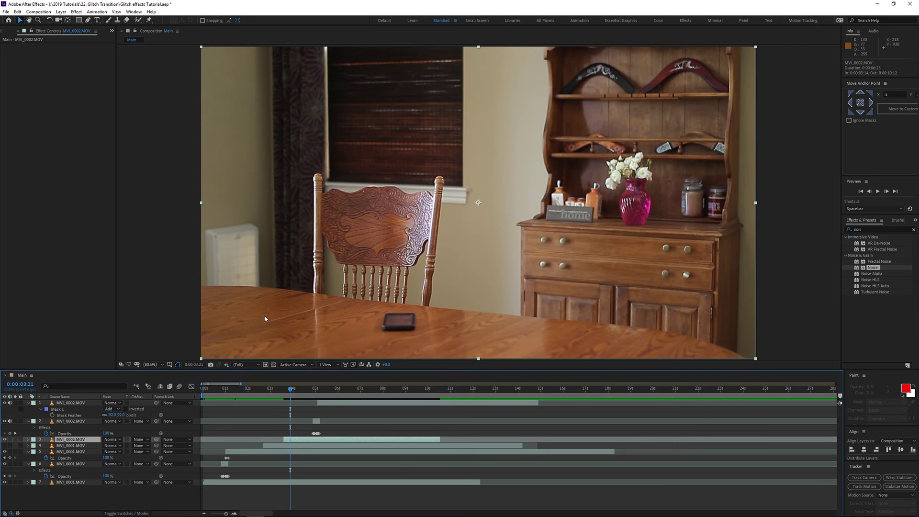
pyautogui.click(171, 228)
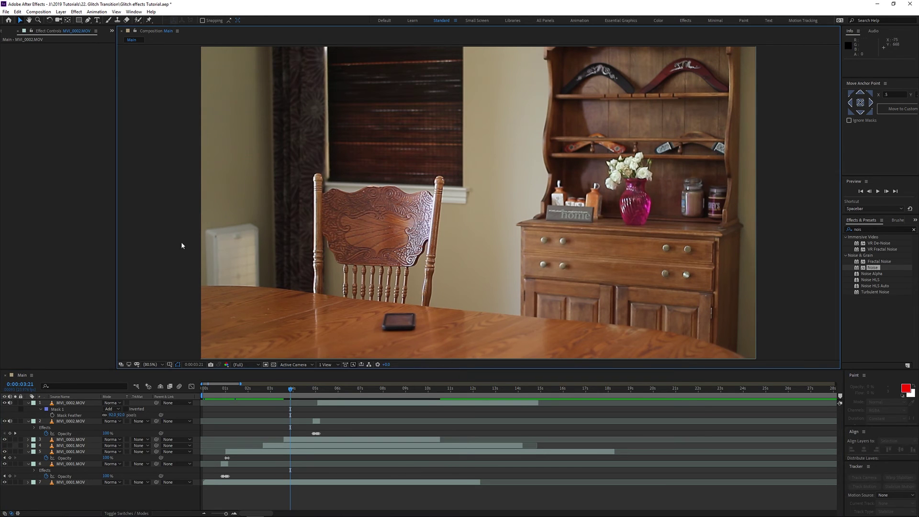
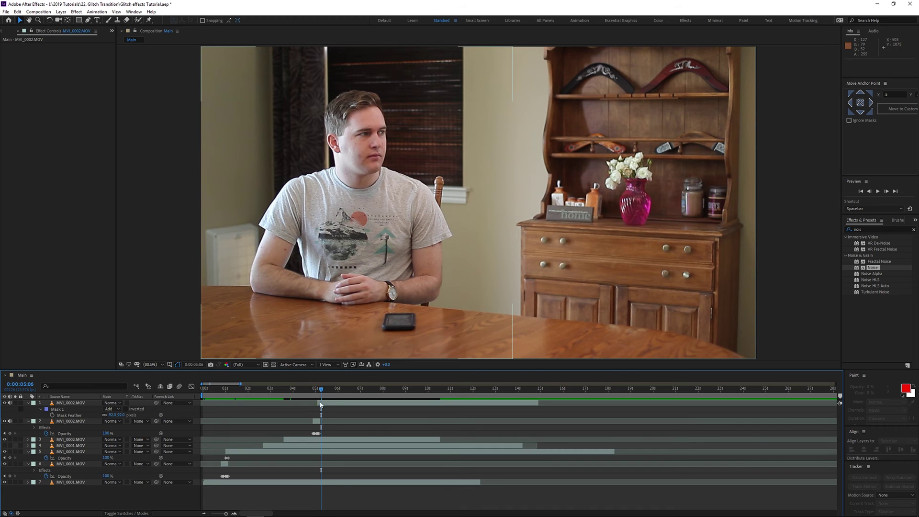
# - Scrub the playhead back to about 0:00:04:21 to show the man's glitched frame
pyautogui.moveTo(371, 396); pyautogui.dragTo(336, 393)
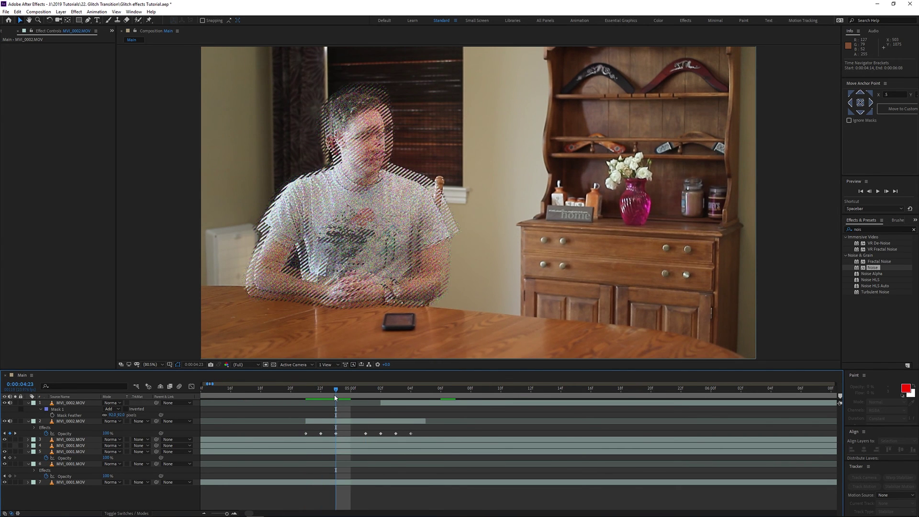
# - Duplicate the man's masked glitch layer, name the copy RED, and duplicate it again
pyautogui.click(343, 423)
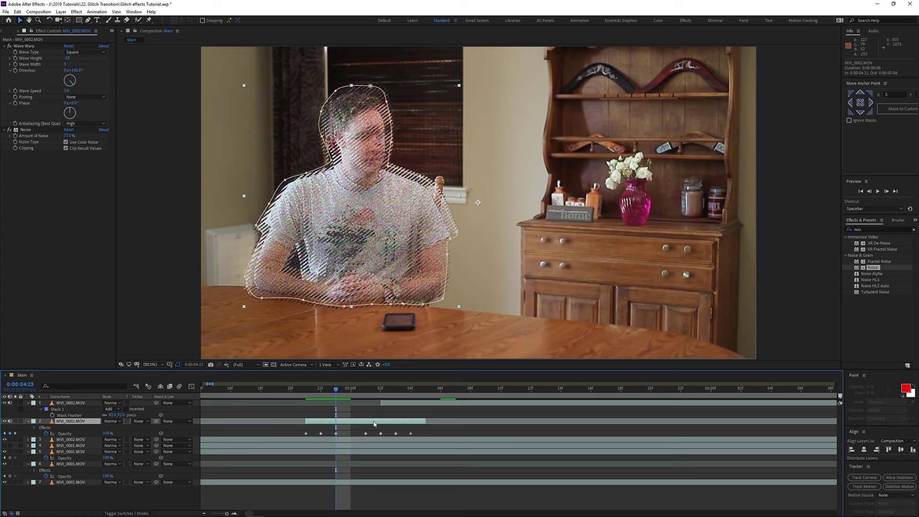
pyautogui.hotkey('ctrl', 'd')
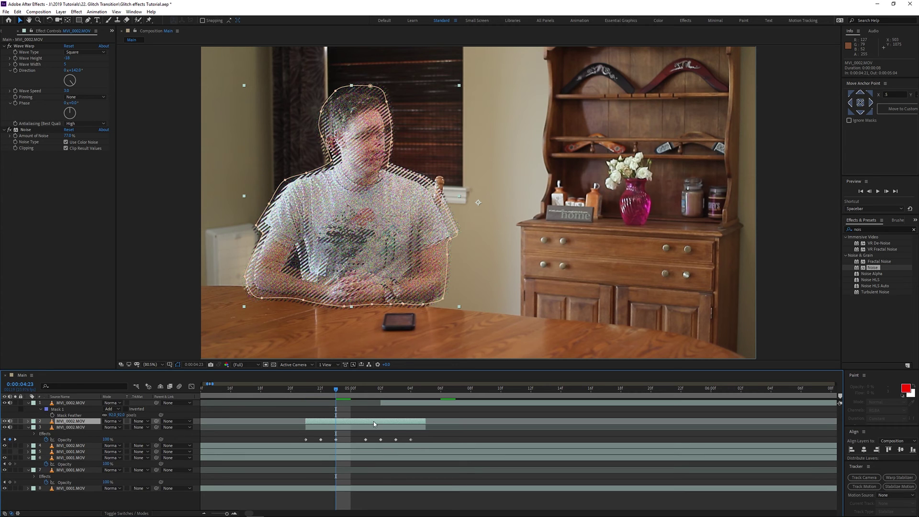
pyautogui.write('RED')
pyautogui.press('Return')
pyautogui.hotkey('ctrl', 'd')
pyautogui.hotkey('ctrl', 'd')
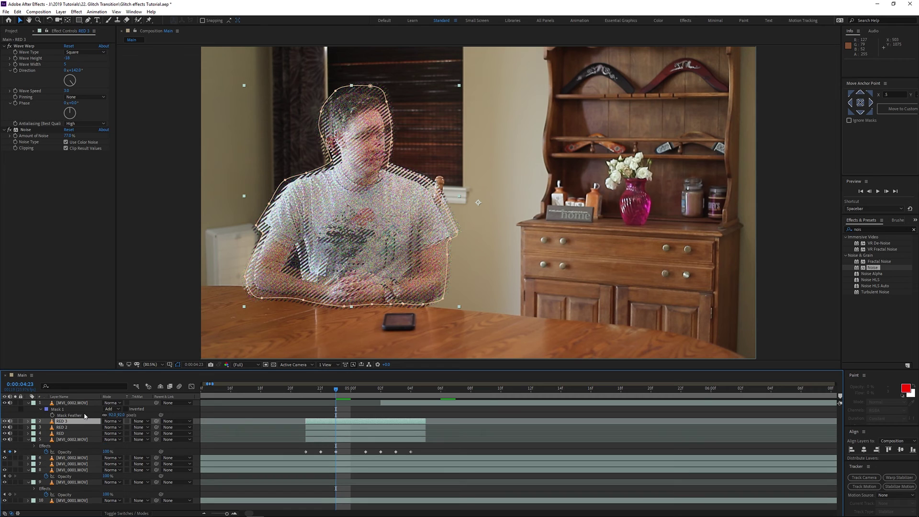
# - Rename the two further copies GREEN and BLUE, then reselect the RED layer
pyautogui.click(82, 427)
pyautogui.press('Return')
pyautogui.write('GREEN')
pyautogui.press('Return')
pyautogui.click(86, 421)
pyautogui.press('Return')
pyautogui.write('BLUE')
pyautogui.press('Return')
pyautogui.hotkey('ctrl', 'Down')
pyautogui.hotkey('ctrl', 'Down')
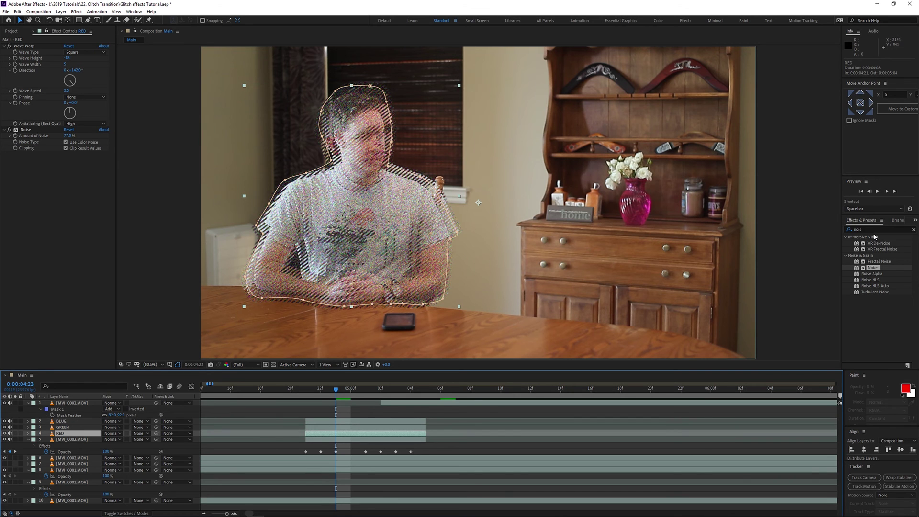
pyautogui.click(848, 230)
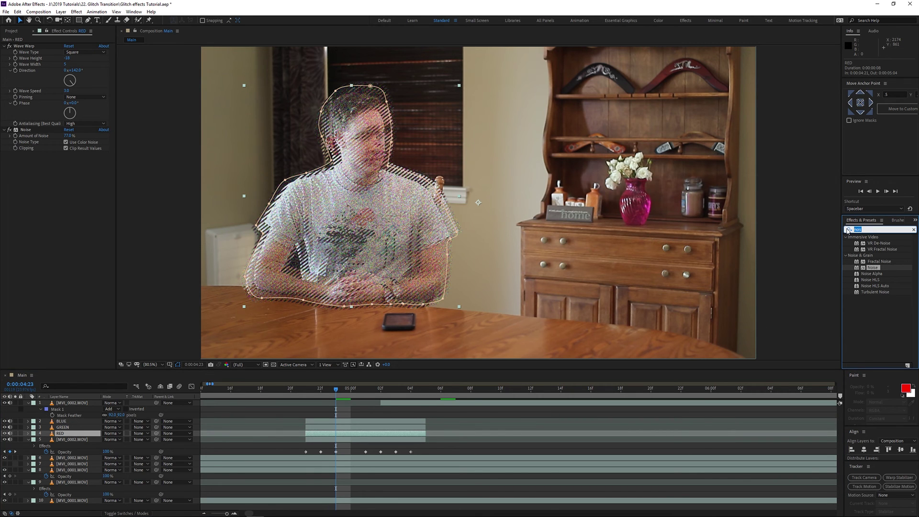
# - Apply Shift Channels to RED with Take Blue and Take Green set to Full Off
pyautogui.write('shift')
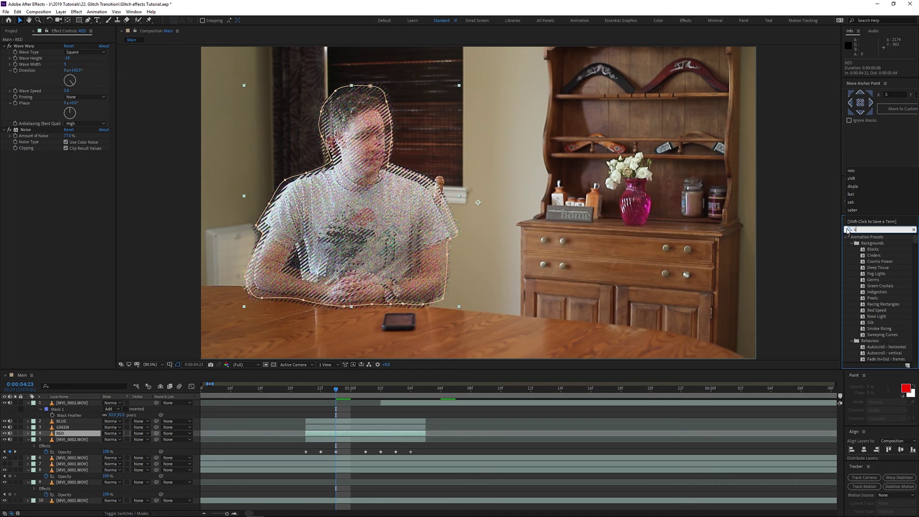
pyautogui.write(' che')
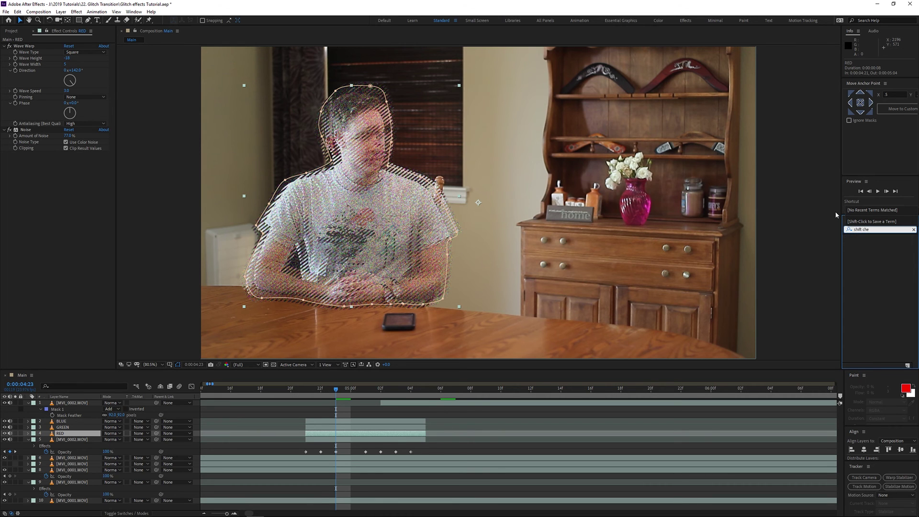
pyautogui.press('BackSpace')
pyautogui.moveTo(876, 243); pyautogui.dragTo(403, 437)
pyautogui.click(79, 178)
pyautogui.click(79, 245)
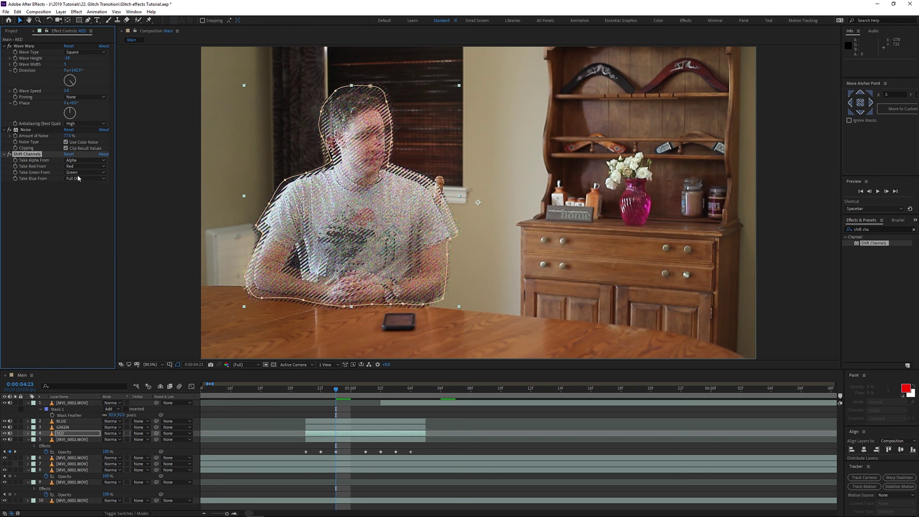
pyautogui.click(80, 173)
pyautogui.click(89, 252)
# - On GREEN, set Take Red to Full Off and keep the green channel
pyautogui.click(72, 427)
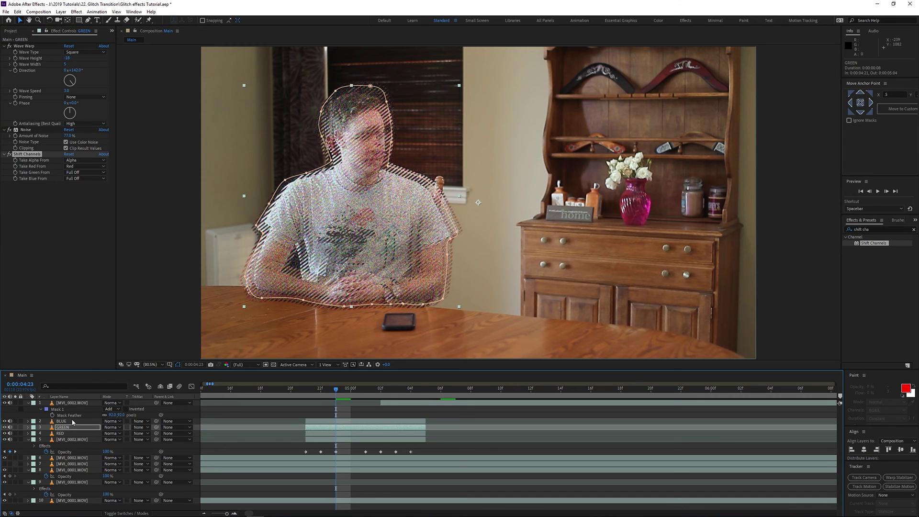
pyautogui.click(84, 166)
pyautogui.click(83, 239)
pyautogui.click(79, 178)
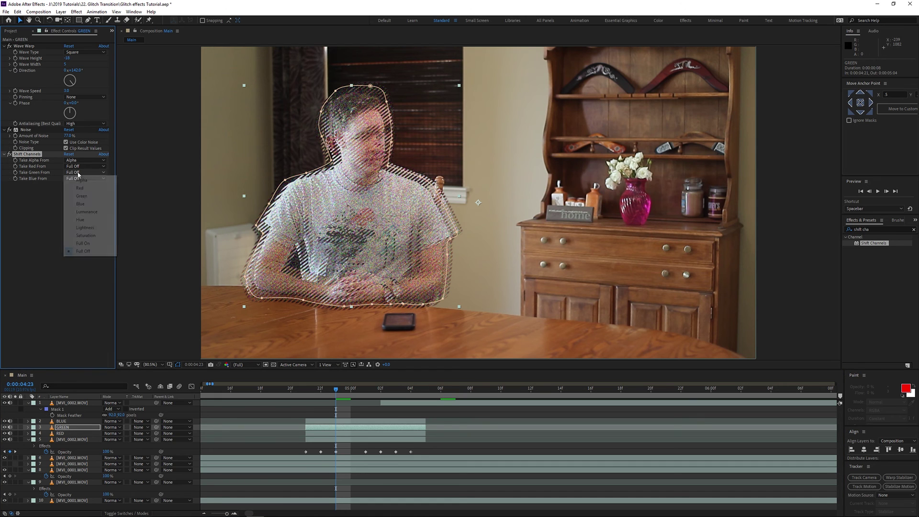
pyautogui.click(82, 197)
pyautogui.click(78, 422)
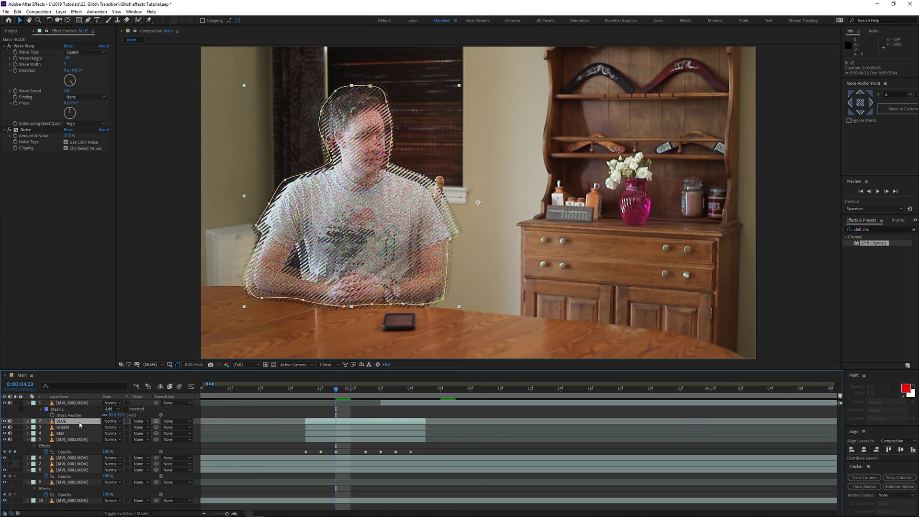
# - Paste Shift Channels onto BLUE with Take Red Full Off and Take Blue from Blue
pyautogui.hotkey('ctrl', 'v')
pyautogui.click(82, 177)
pyautogui.click(90, 248)
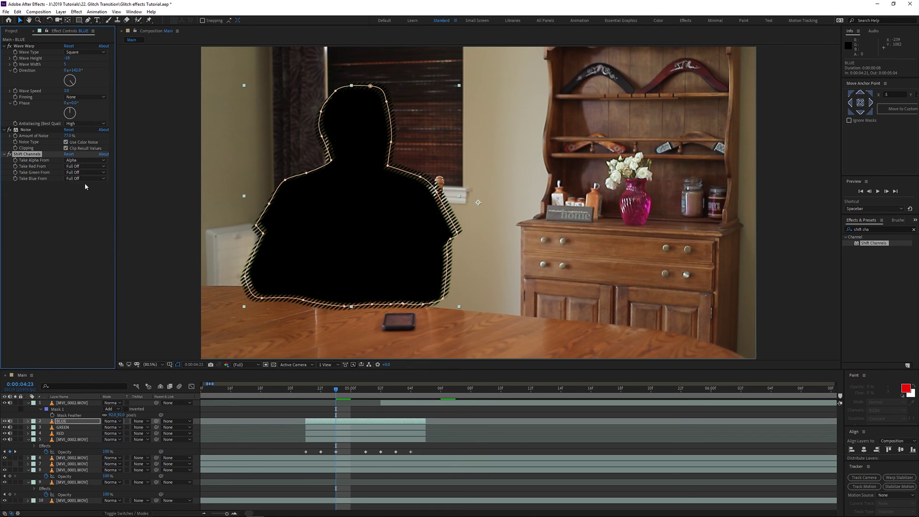
pyautogui.click(82, 177)
pyautogui.click(88, 211)
# - Offset the colour layers: RED one pixel left, GREEN right and up, BLUE right
pyautogui.click(347, 434)
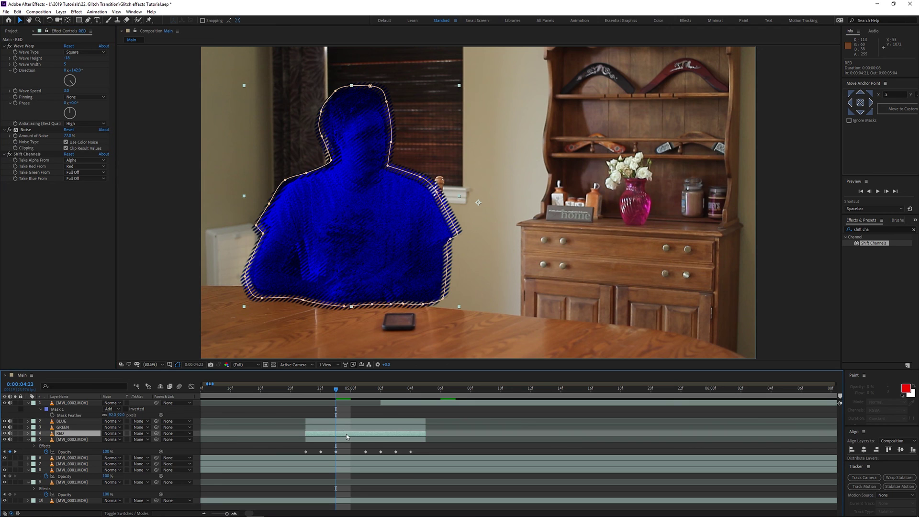
pyautogui.press('Left')
pyautogui.press('Left')
pyautogui.press('Left')
pyautogui.press('Left')
pyautogui.press('Left')
pyautogui.press('Left')
pyautogui.press('Left')
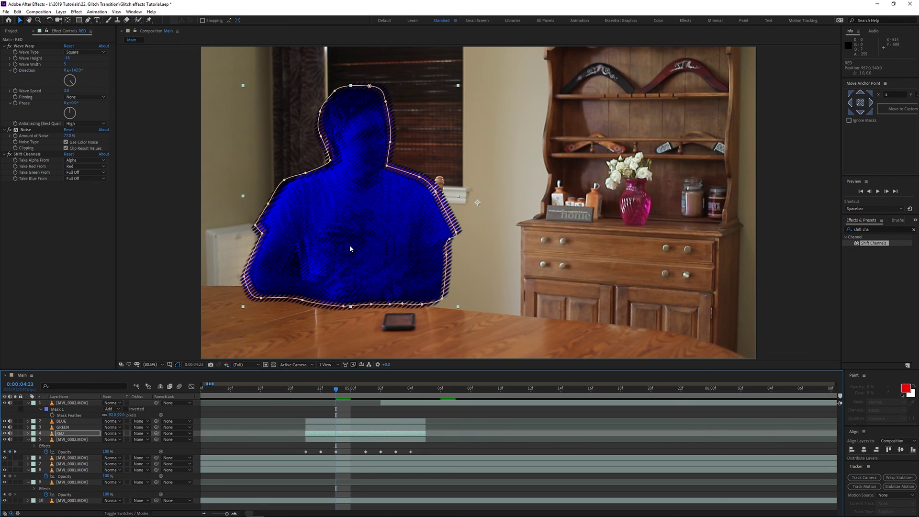
pyautogui.click(357, 428)
pyautogui.press('Right')
pyautogui.press('Right')
pyautogui.press('Right')
pyautogui.press('Right')
pyautogui.press('Right')
pyautogui.press('Up')
pyautogui.press('Up')
pyautogui.press('F2')
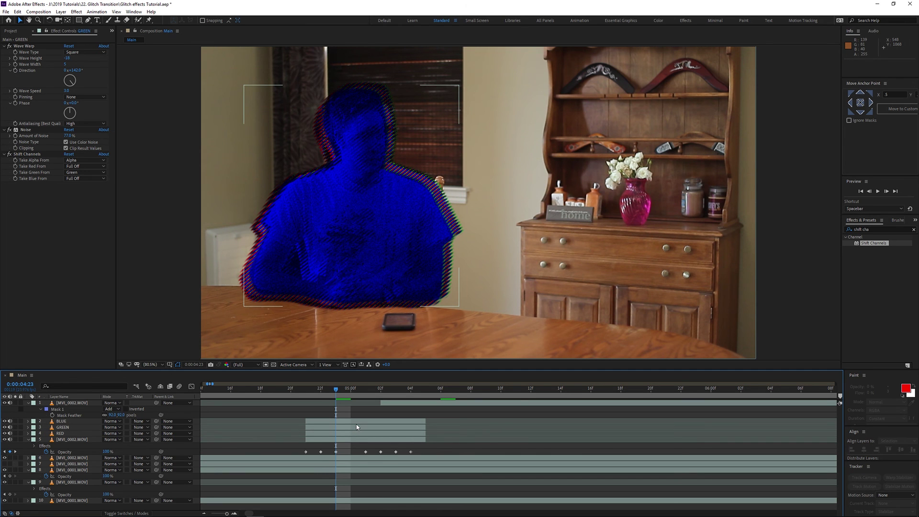
pyautogui.click(356, 423)
pyautogui.press('Right')
pyautogui.press('Right')
pyautogui.press('Right')
pyautogui.press('Right')
pyautogui.press('Right')
pyautogui.press('Right')
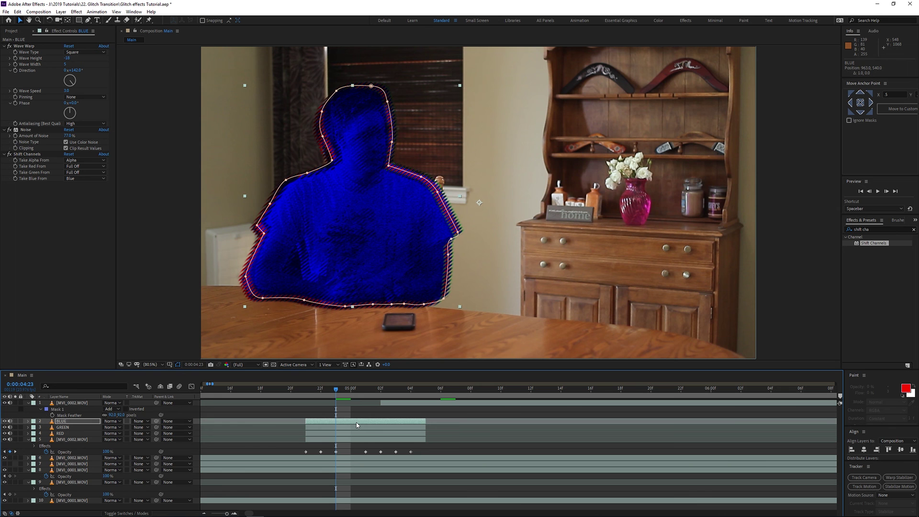
# - Set the blend mode of the BLUE and GREEN layers to Screen
pyautogui.keyDown('ctrl'); pyautogui.click(85, 428); pyautogui.keyUp('ctrl')
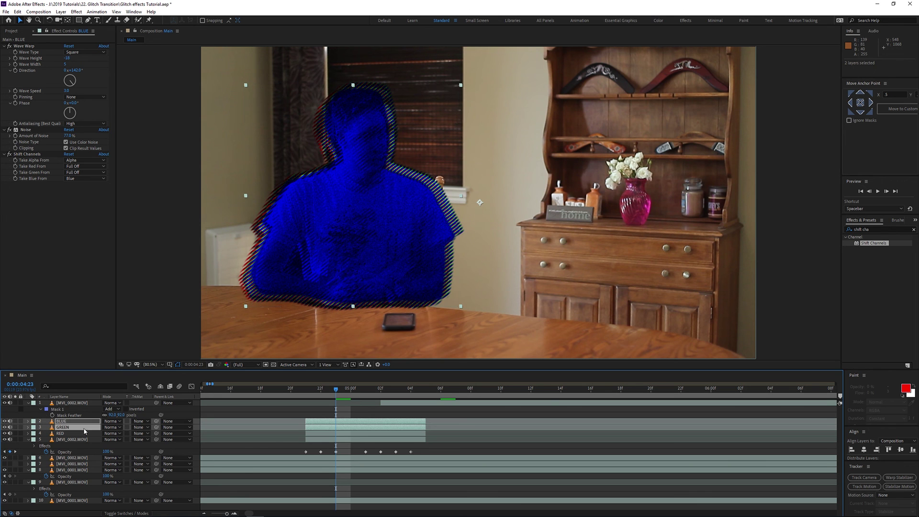
pyautogui.click(119, 421)
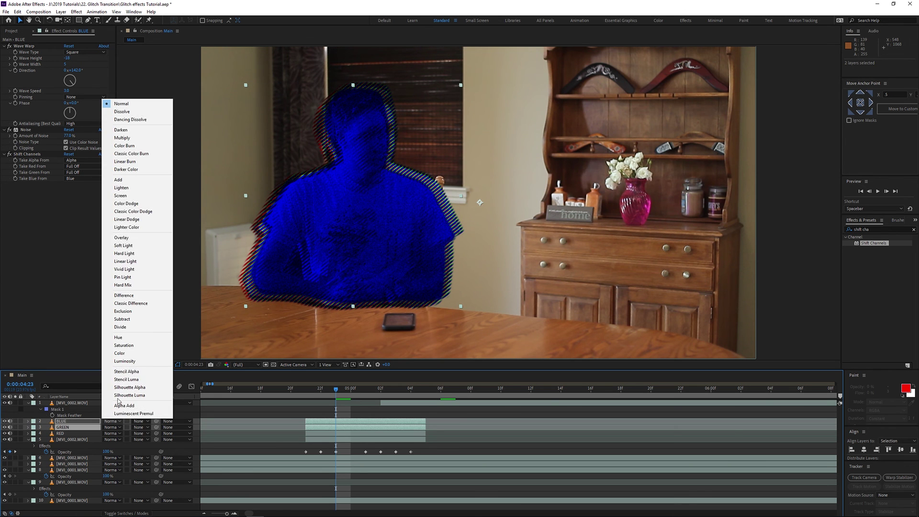
pyautogui.click(119, 200)
# - Select the BLUE, GREEN and RED layers and hide them to compare with the original
pyautogui.click(485, 439)
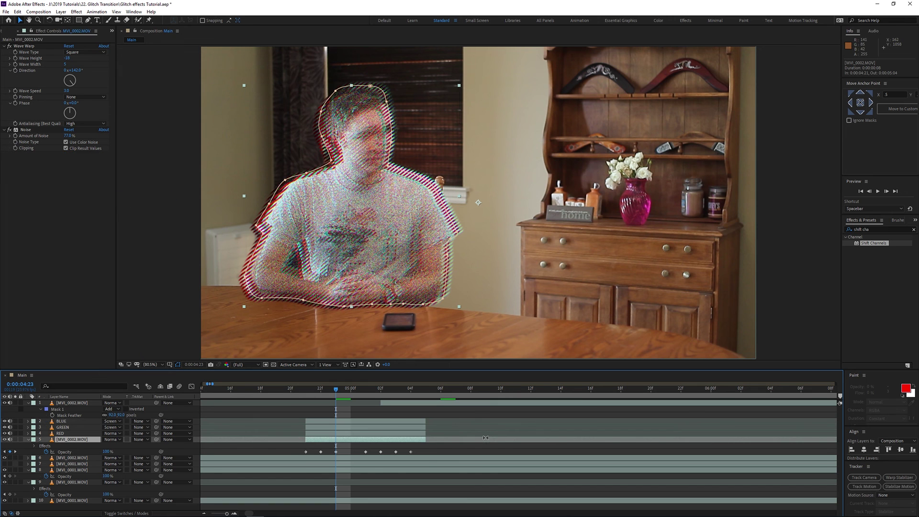
pyautogui.click(470, 451)
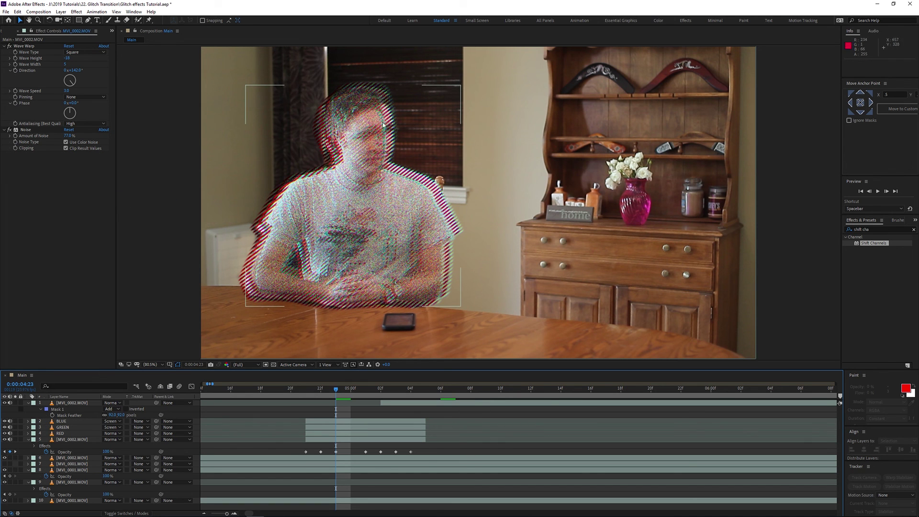
pyautogui.click(66, 422)
pyautogui.keyDown('shift'); pyautogui.click(65, 434); pyautogui.keyUp('shift')
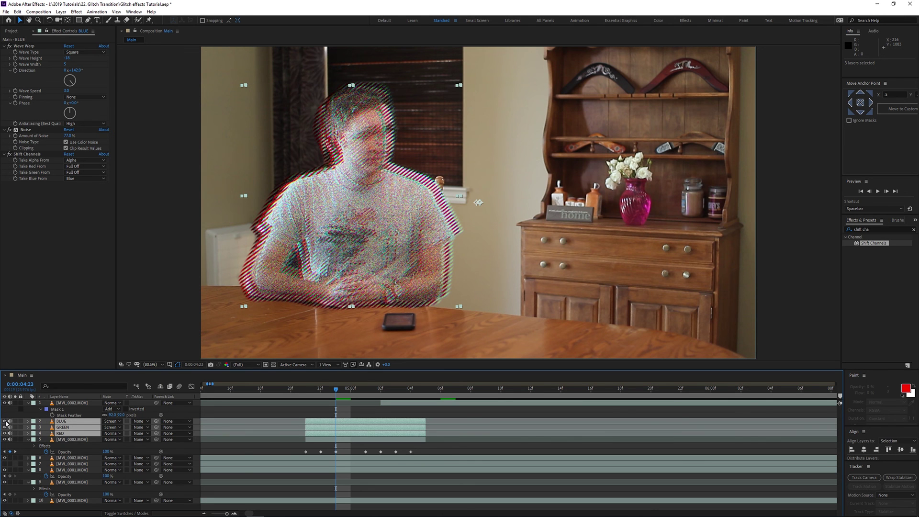
pyautogui.click(6, 422)
# - Turn the three colour layers back on and preview the glitch
pyautogui.click(5, 421)
pyautogui.click(531, 446)
pyautogui.press('-')
pyautogui.press('space')
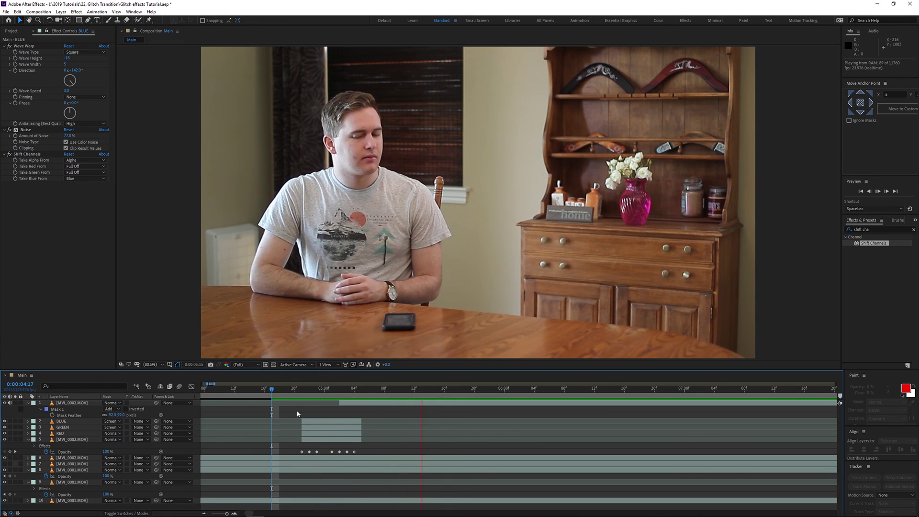
pyautogui.press('space')
# - Replay the preview from before the glitch, save the project, and play it again
pyautogui.click(250, 391)
pyautogui.press('-')
pyautogui.press('space')
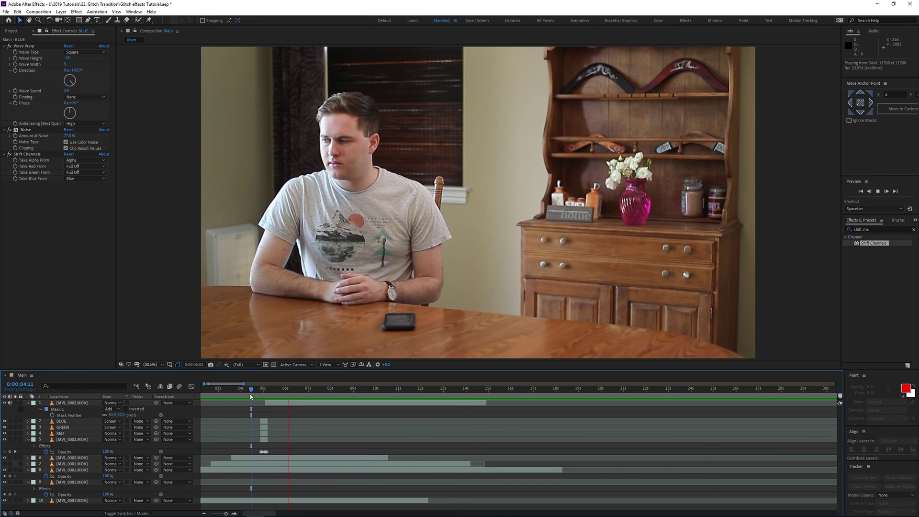
pyautogui.press('space')
pyautogui.press('space')
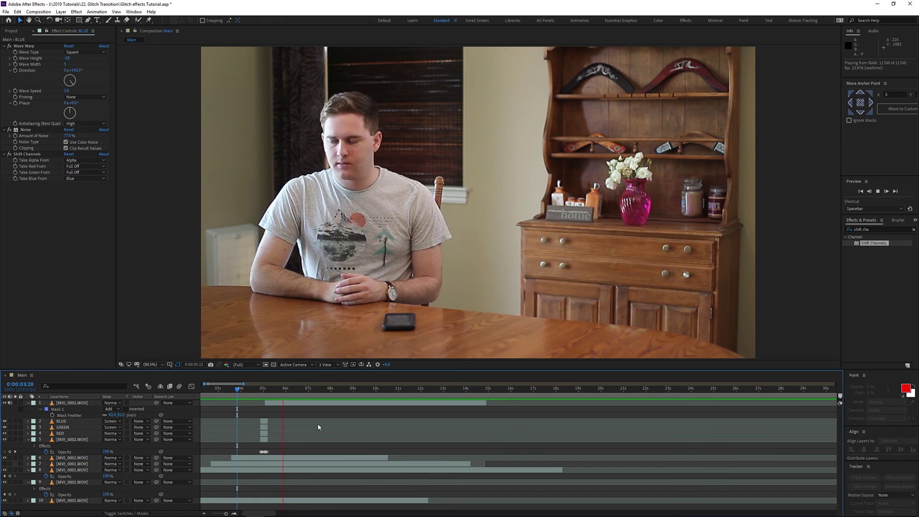
pyautogui.hotkey('ctrl', 's')
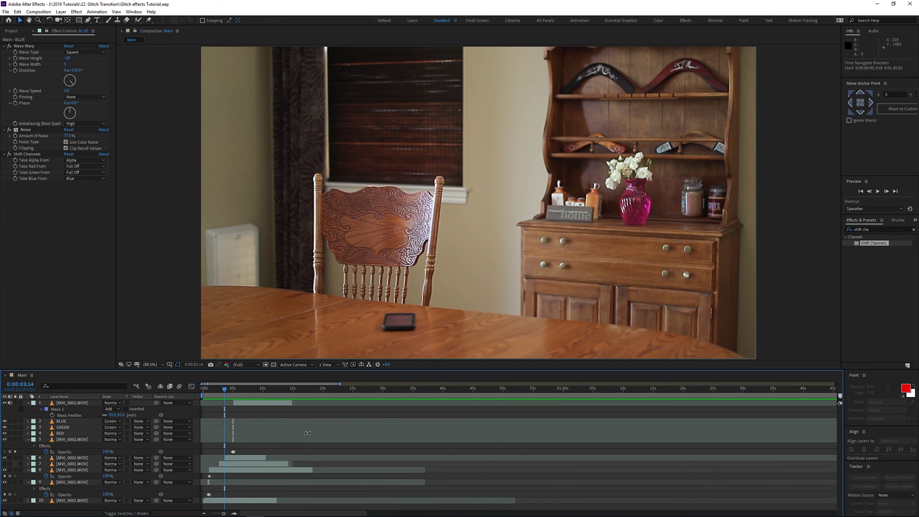
pyautogui.press('space')
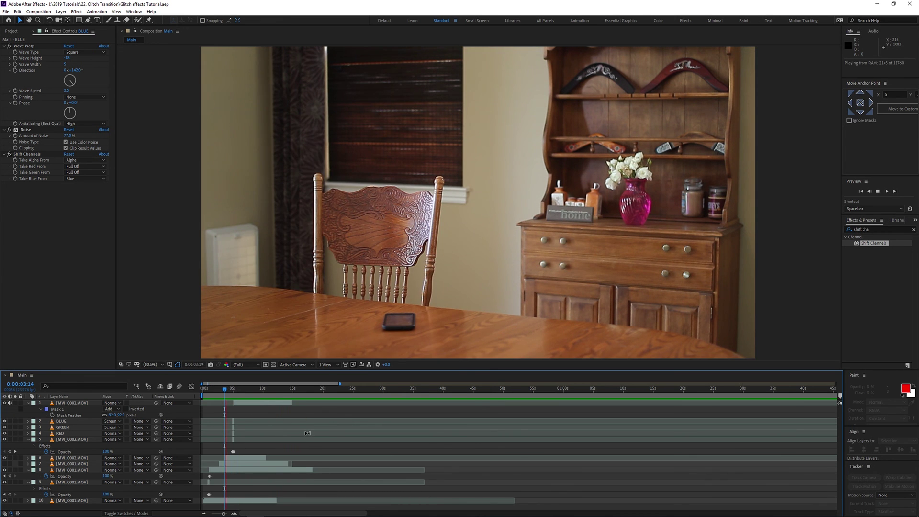